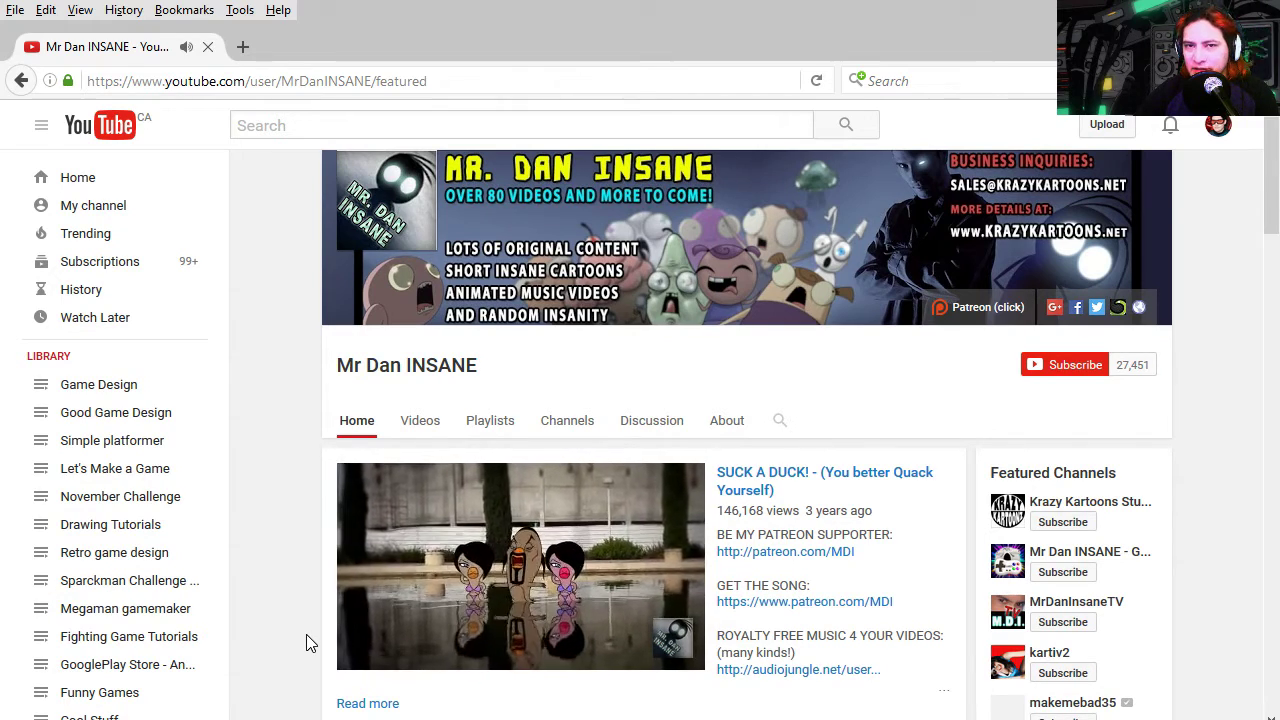
# Step: Scroll the channel's video list and play 'GHOSTBUSTERS! (drawing + acapella)'
pyautogui.scroll(-5, 289, 551)
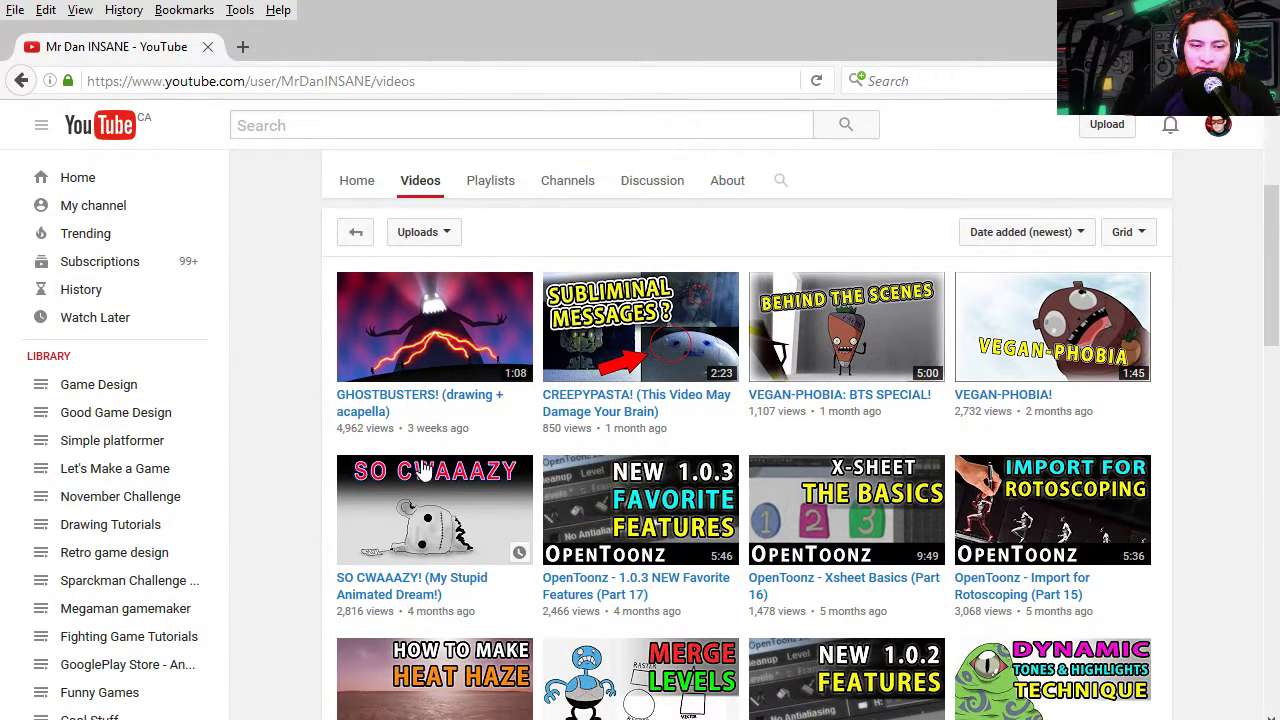
pyautogui.click(418, 465)
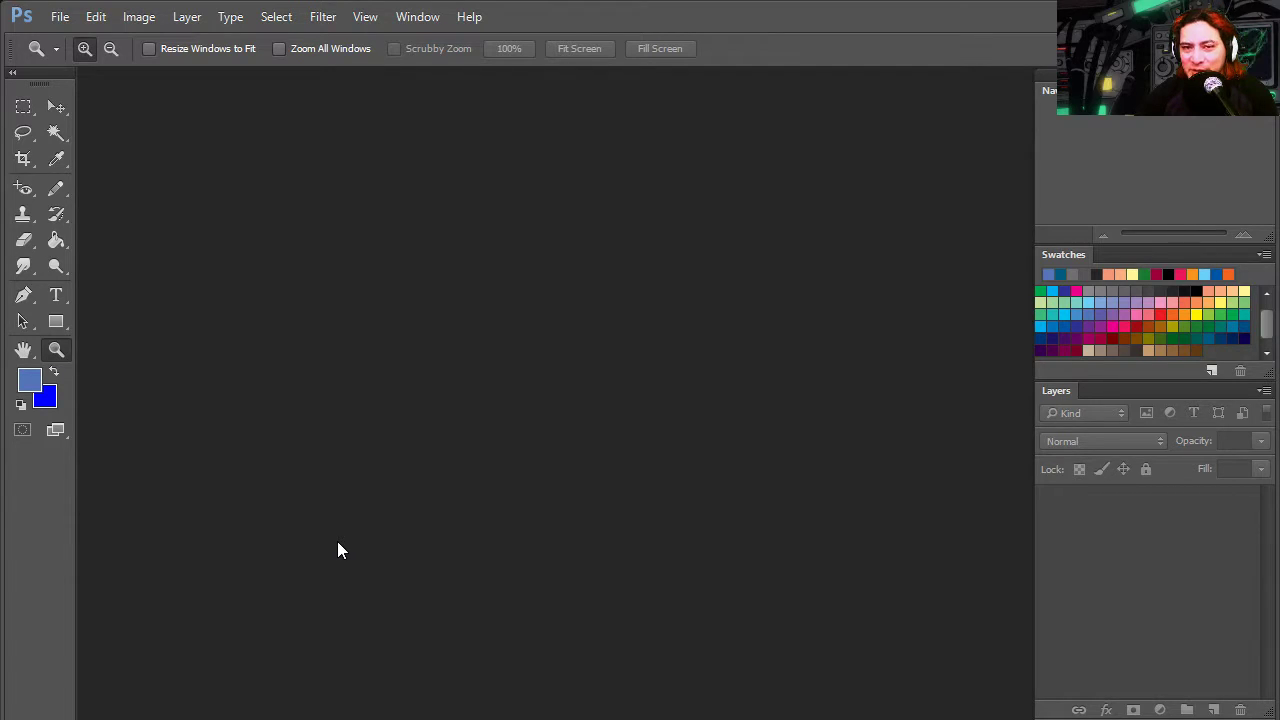
# Step: Create a 1280×720 document and fill the canvas white
pyautogui.hotkey('ctrl', 'n')
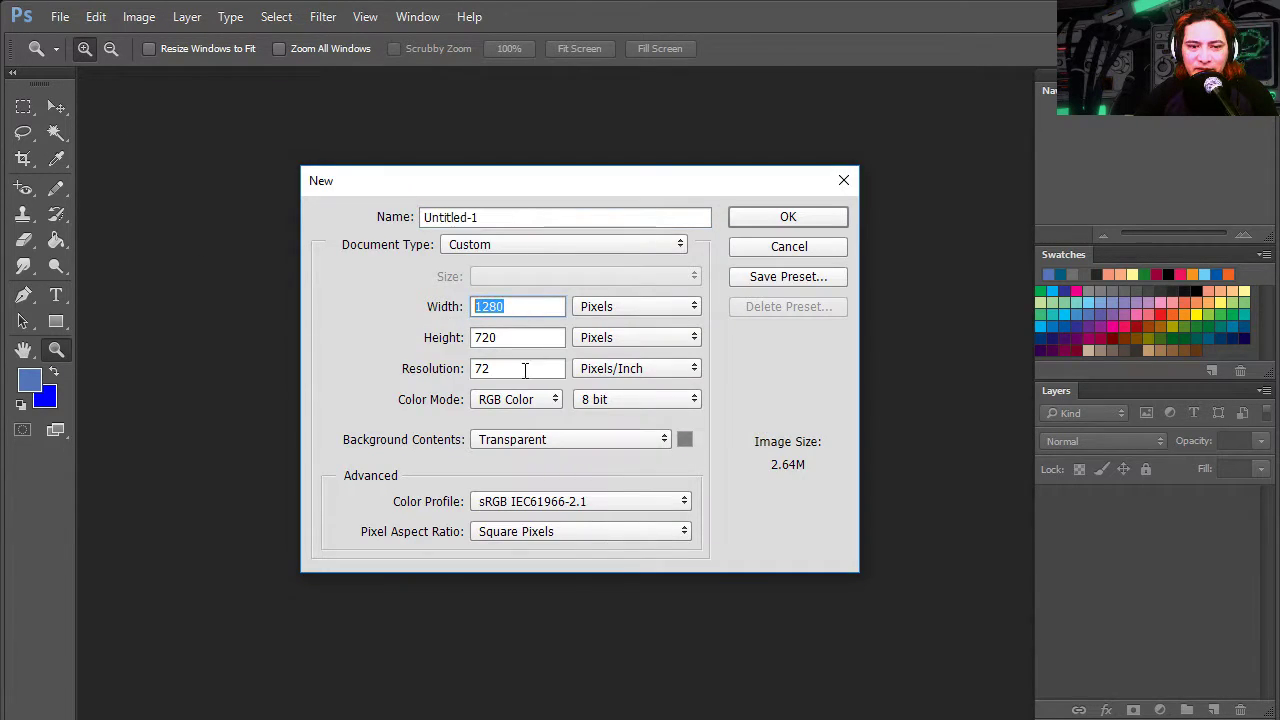
pyautogui.click(534, 338)
pyautogui.click(763, 218)
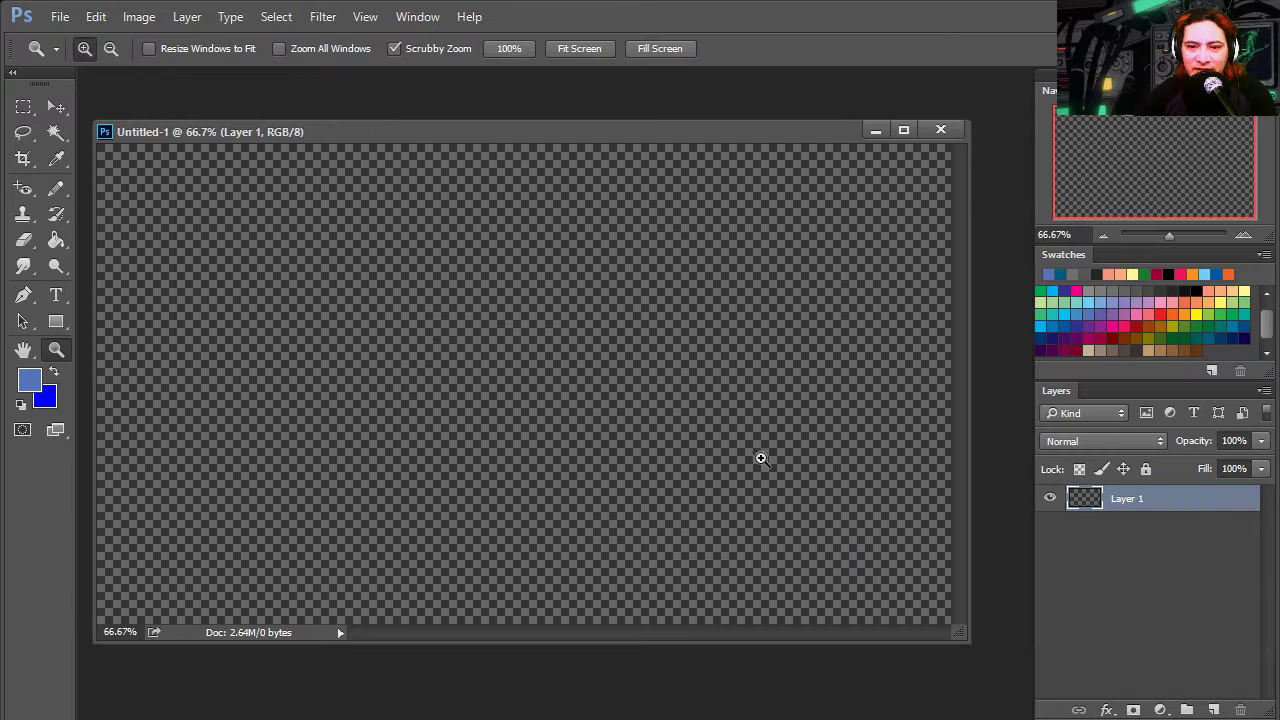
pyautogui.moveTo(953, 632); pyautogui.dragTo(1005, 674)
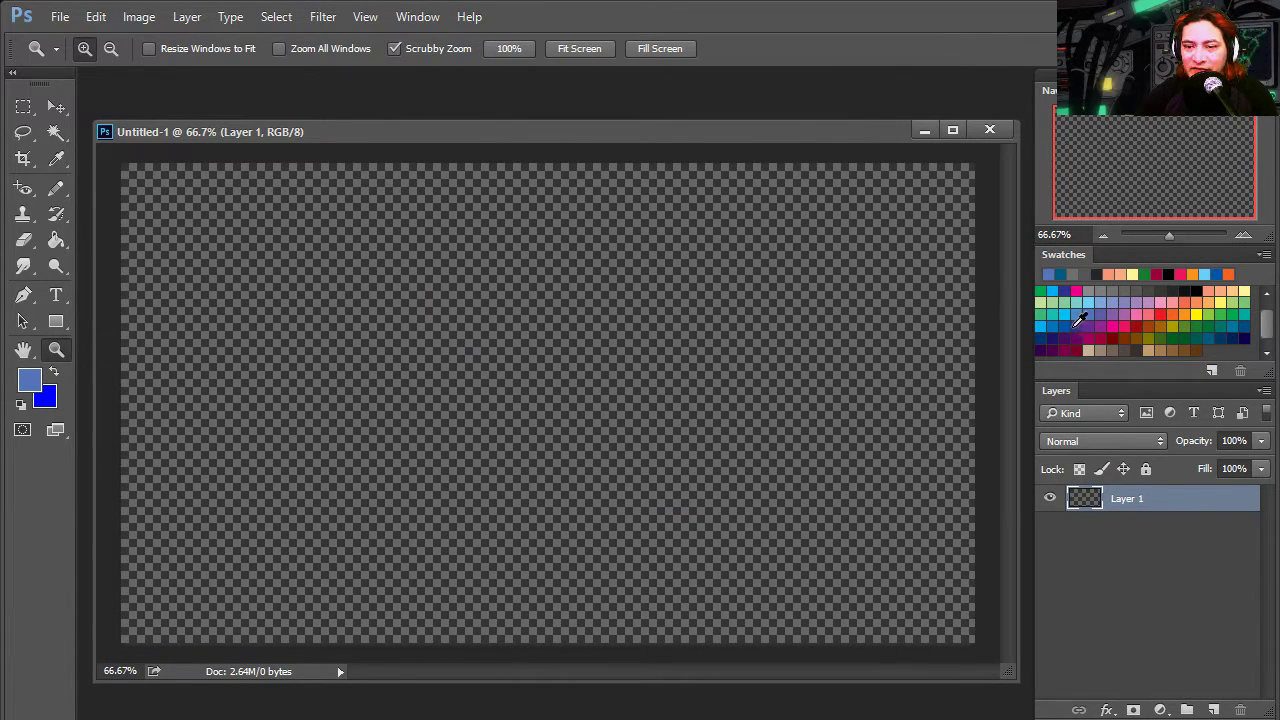
pyautogui.press('g')
pyautogui.click(714, 563)
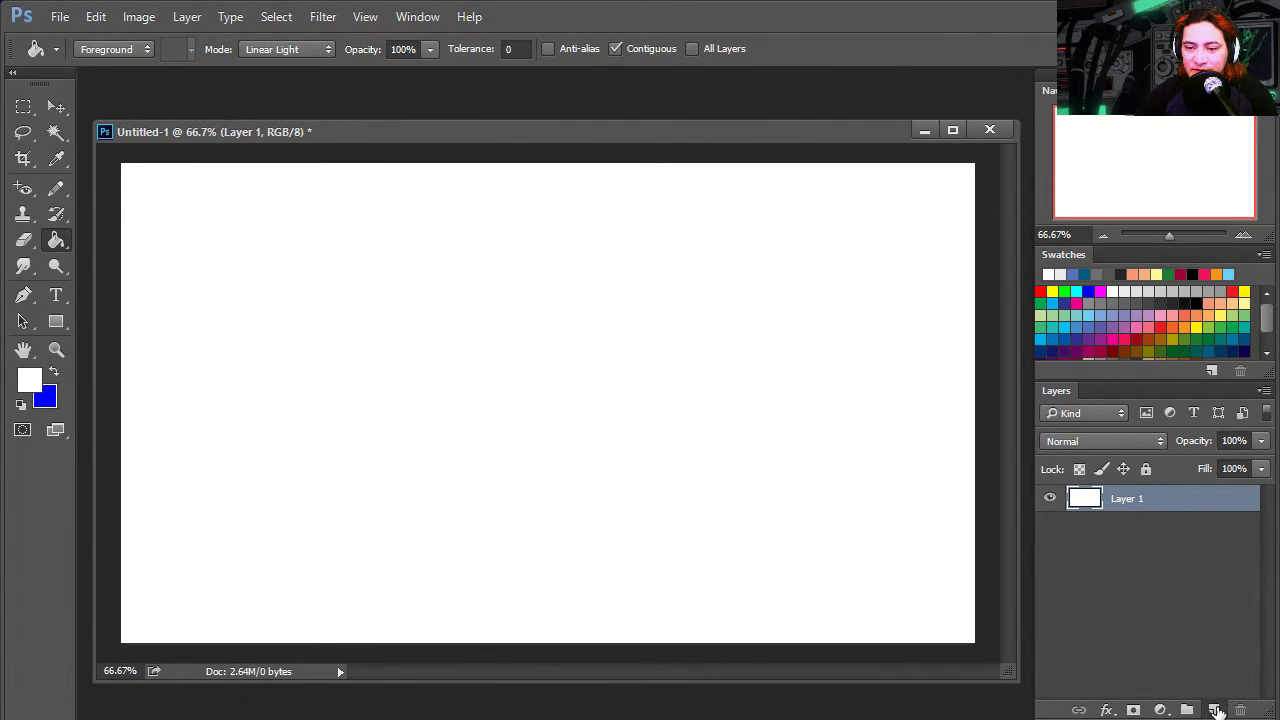
# Step: On a new layer, fill a wide elliptical selection at the bottom with black as the hill
pyautogui.click(1214, 709)
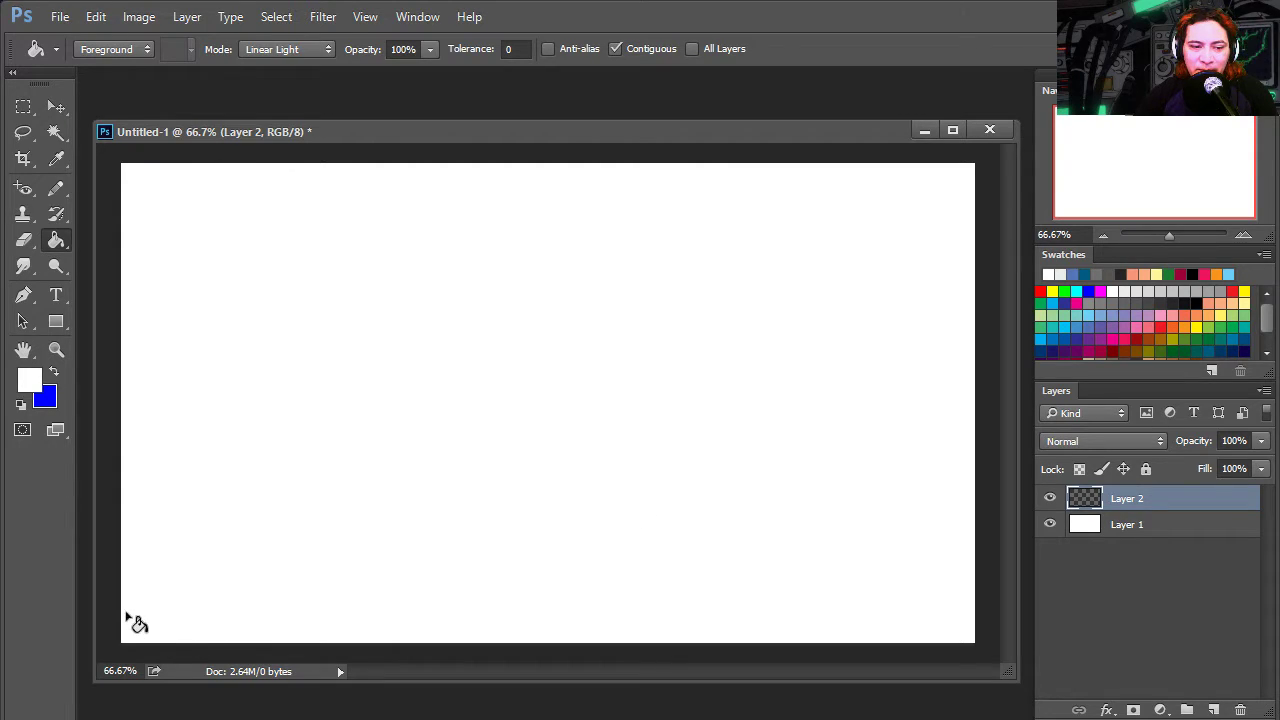
pyautogui.click(24, 108)
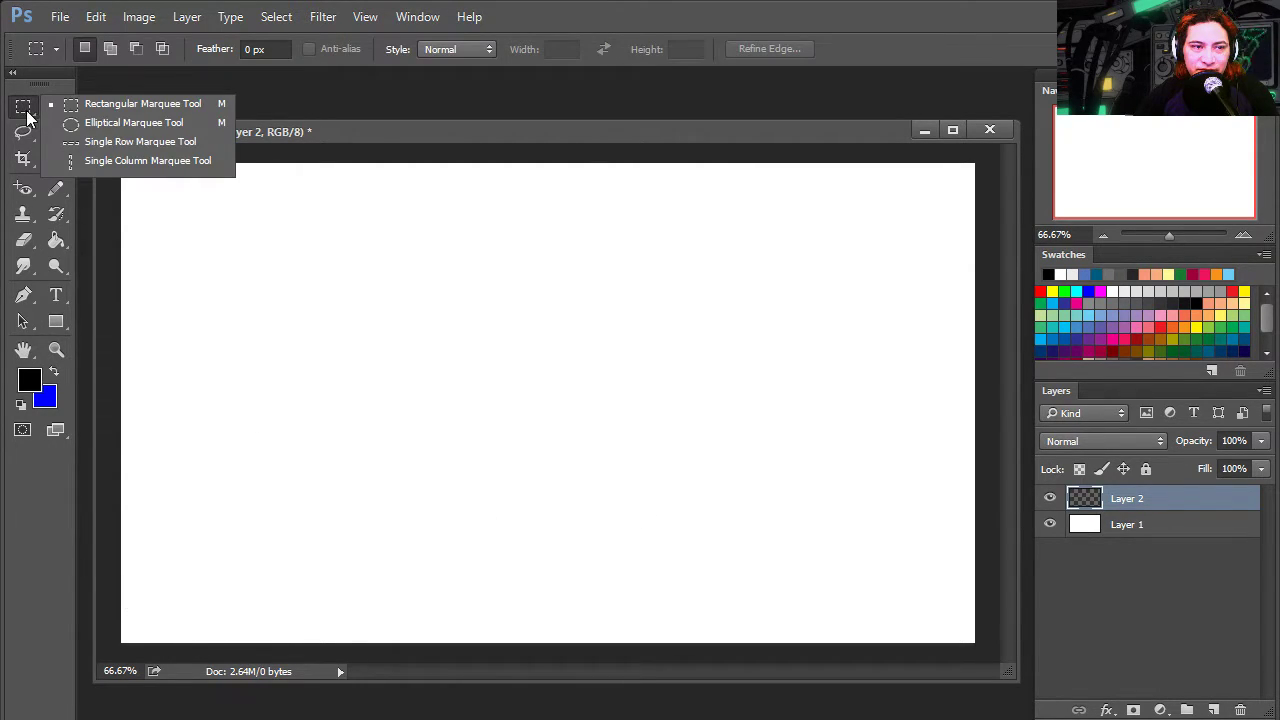
pyautogui.click(90, 123)
pyautogui.scroll(-3, 879, 273)
pyautogui.moveTo(290, 450); pyautogui.dragTo(608, 497)
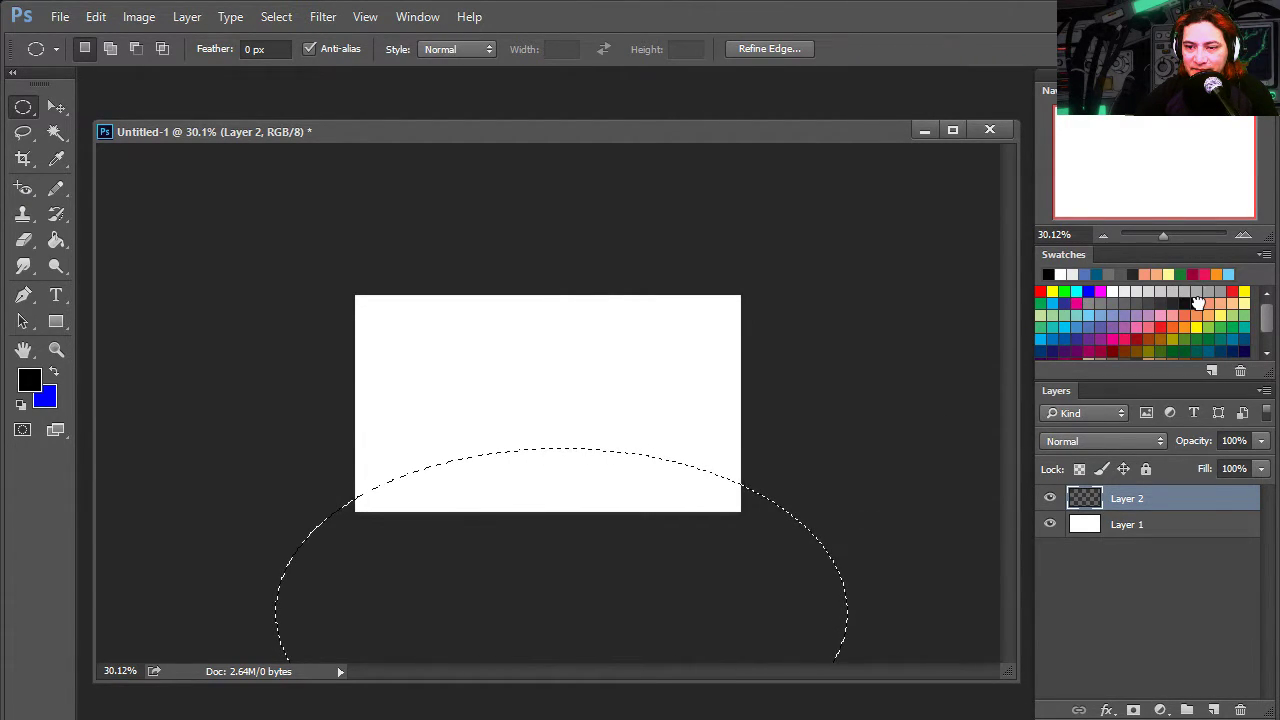
pyautogui.hotkey('shift', 'F5')
pyautogui.press('Return')
pyautogui.hotkey('ctrl', 'd')
pyautogui.press('z')
pyautogui.hotkey('ctrl', '0')
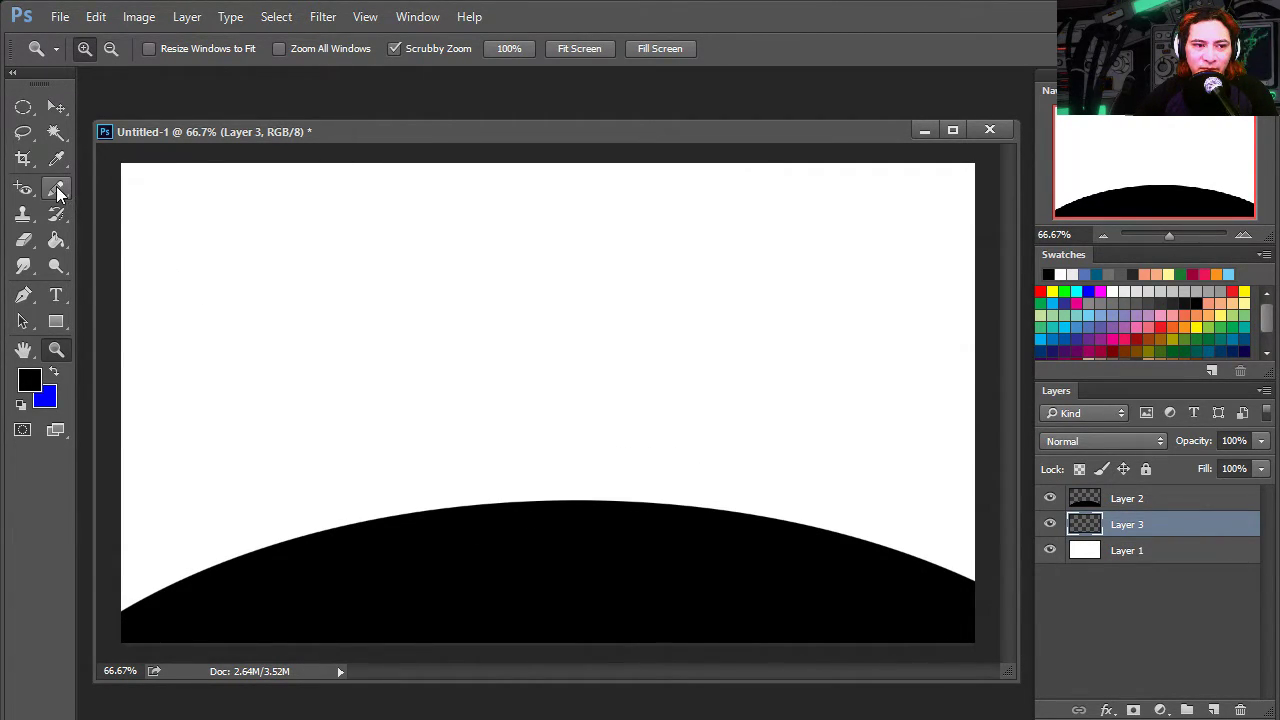
# Step: Zoom to 100% and draw the ghost body outline with the Pen tool above the hill
pyautogui.click(57, 190)
pyautogui.click(56, 349)
pyautogui.click(505, 408)
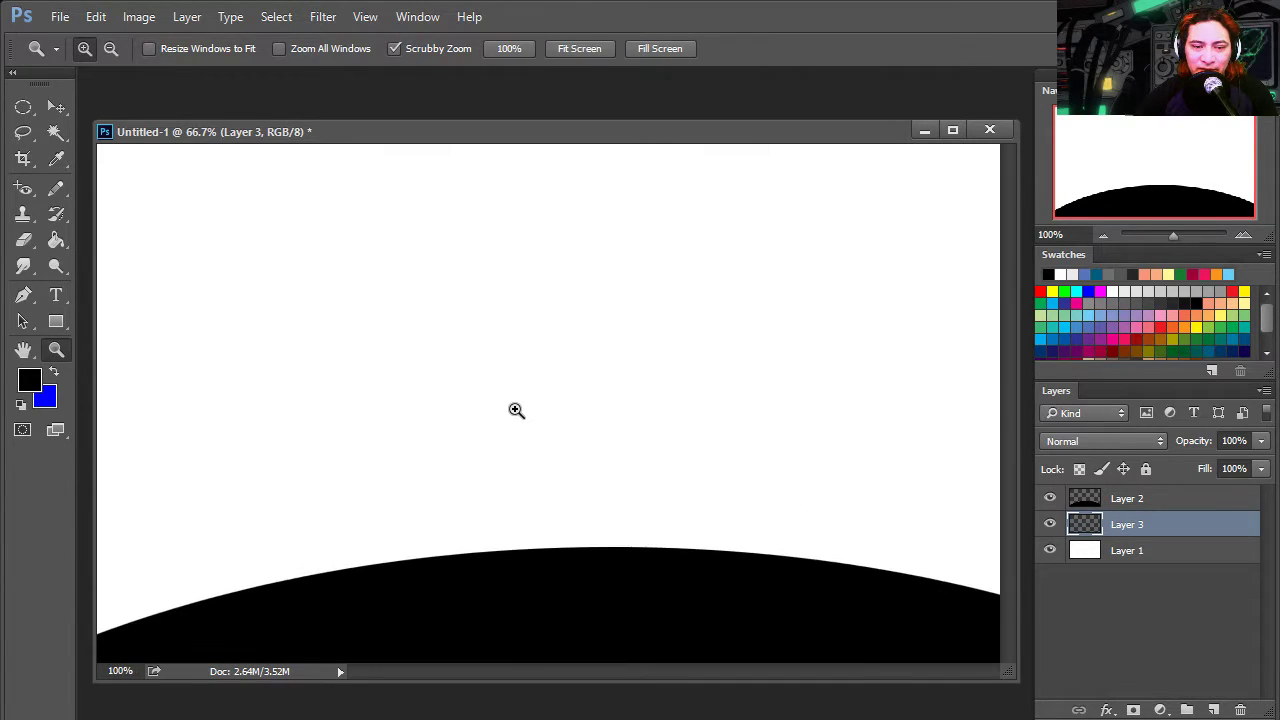
pyautogui.press('l')
pyautogui.click(28, 298)
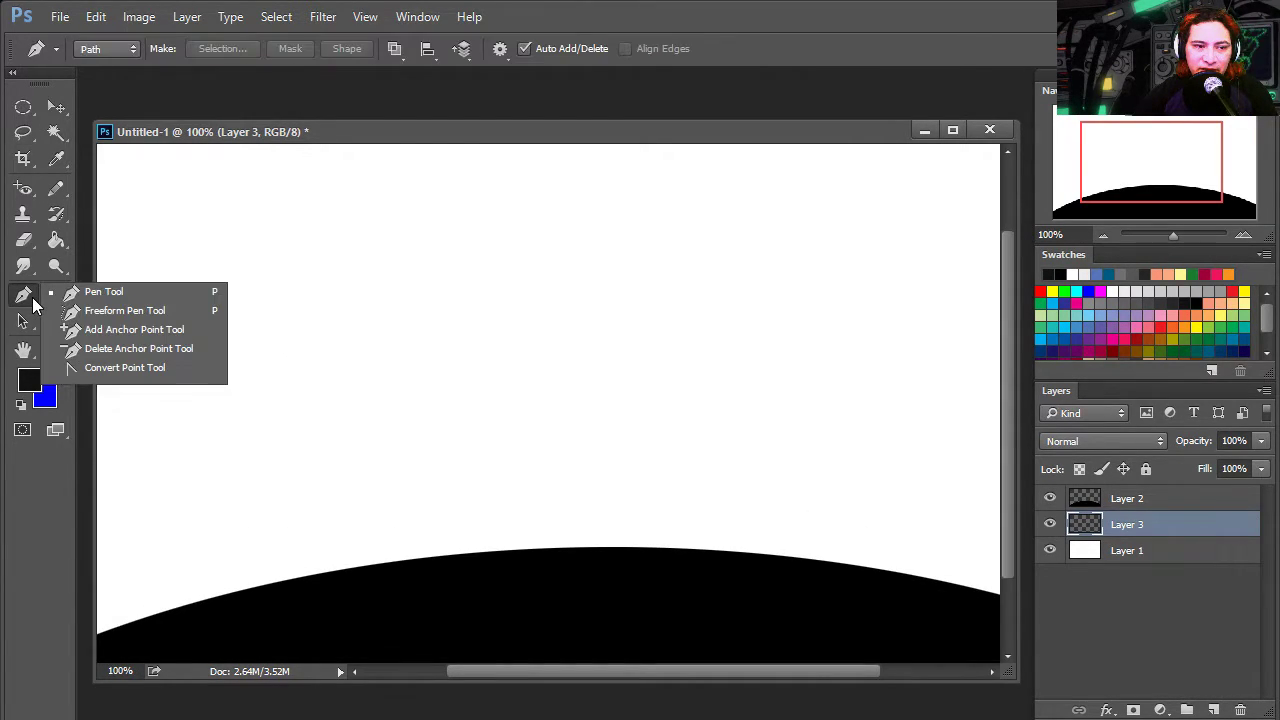
pyautogui.click(110, 292)
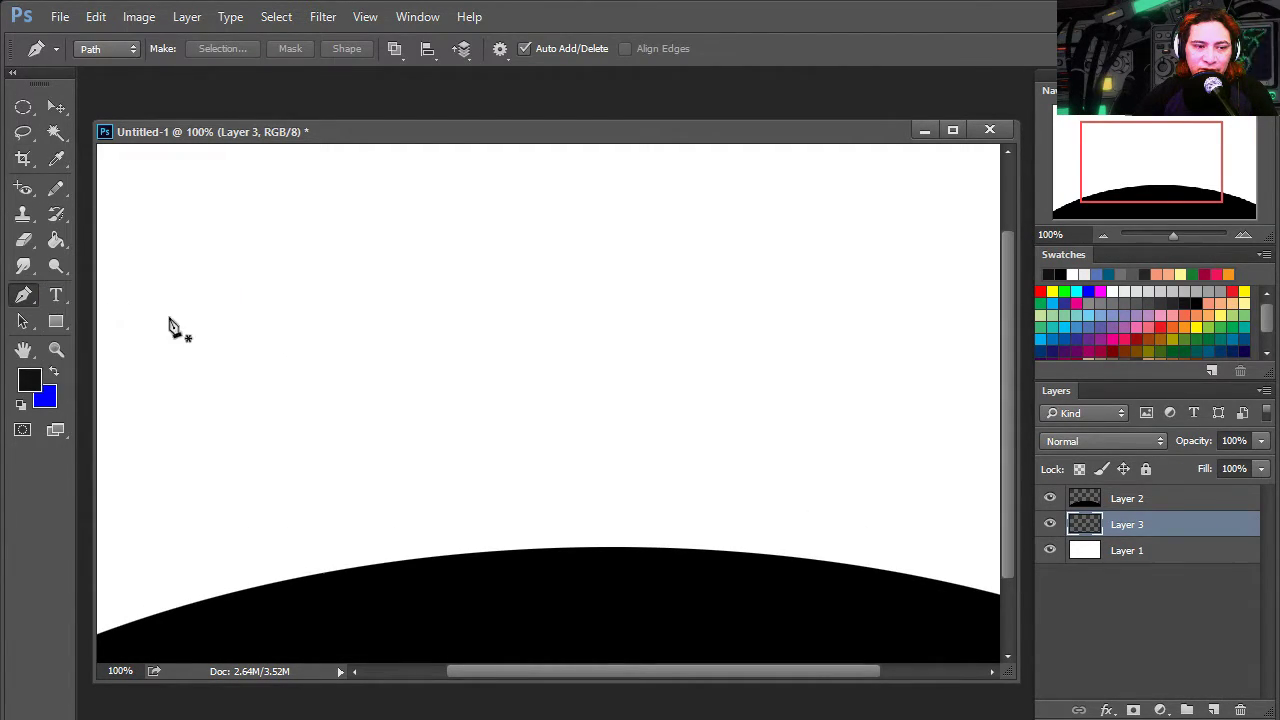
pyautogui.click(510, 269)
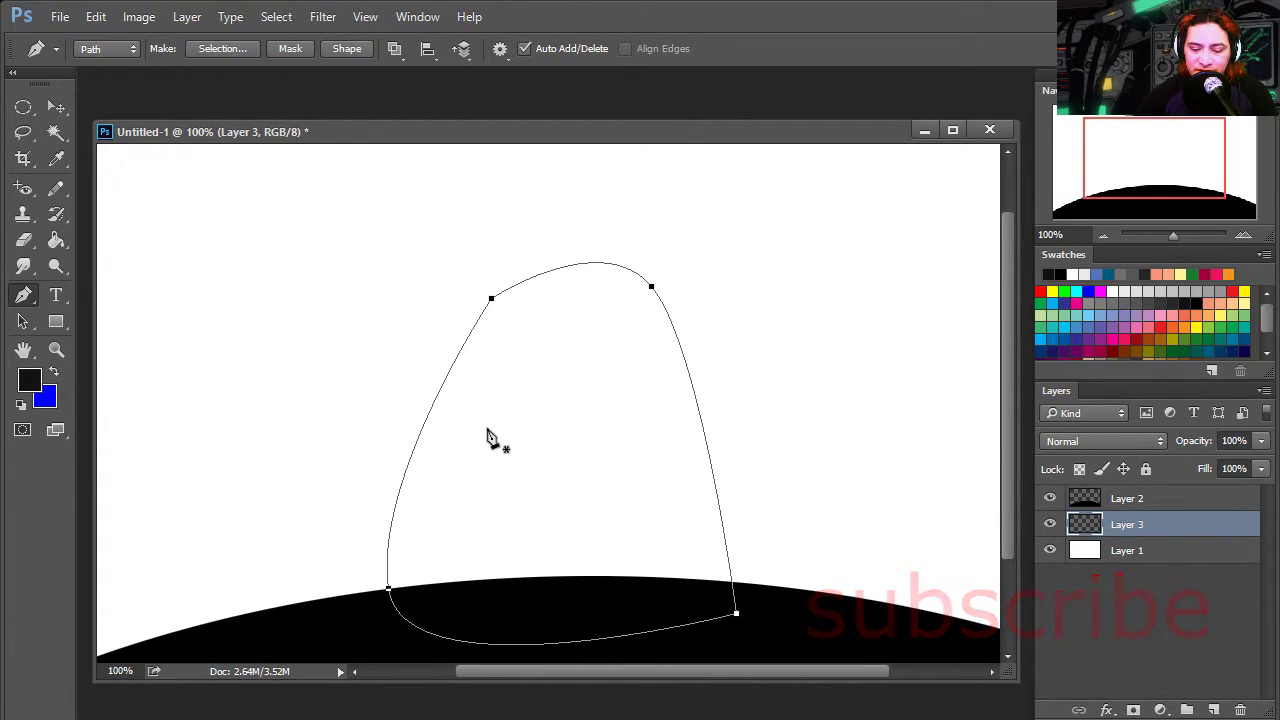
# Step: Fill the body path with black and move the body into place
pyautogui.press('a')
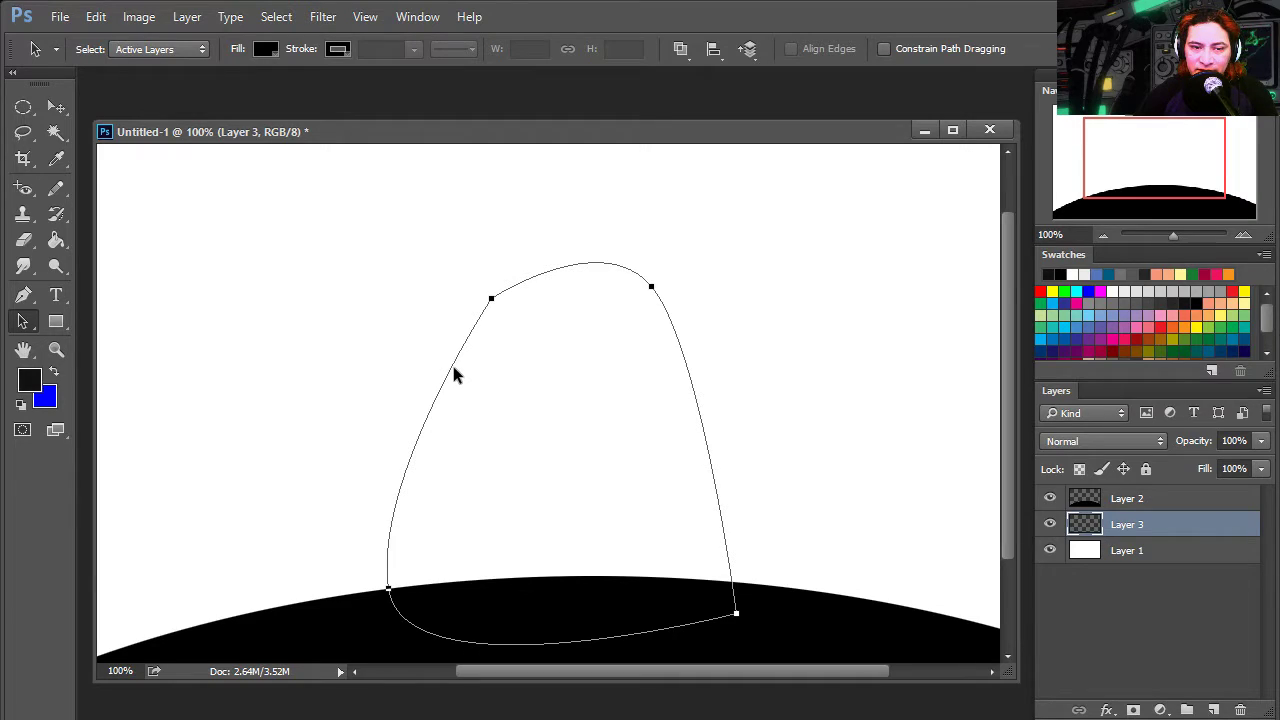
pyautogui.rightClick(454, 368)
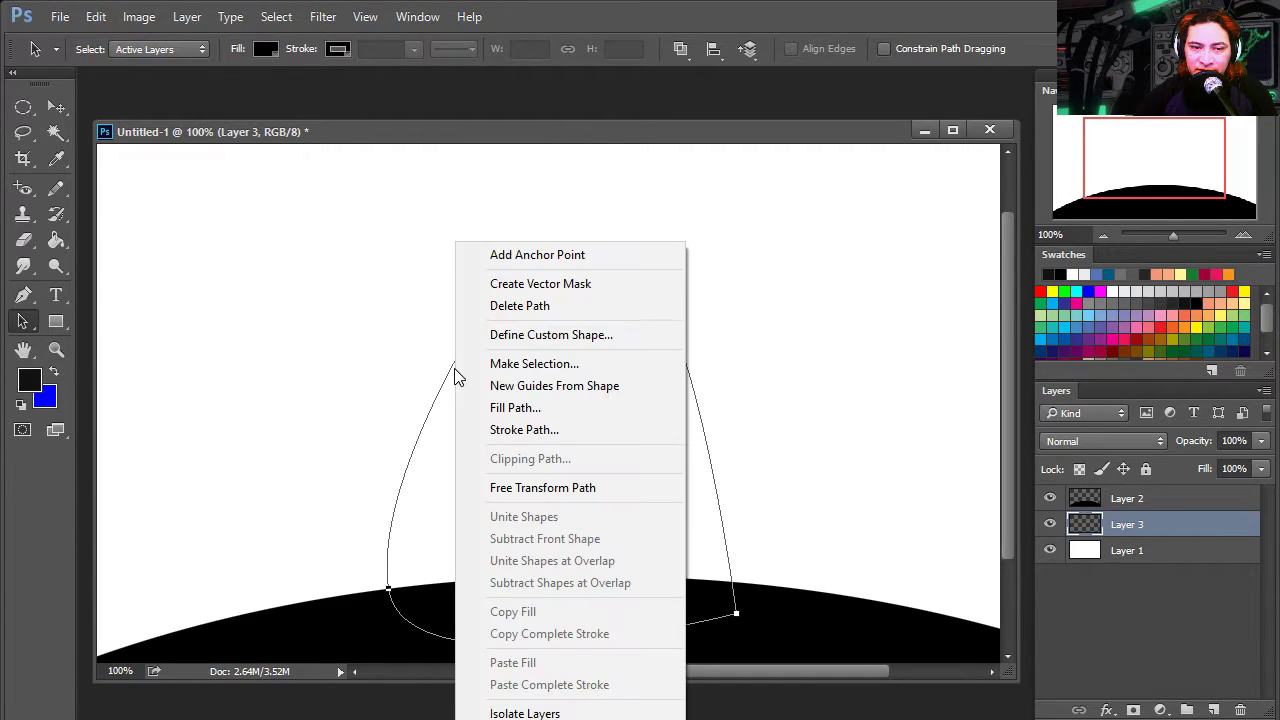
pyautogui.click(563, 410)
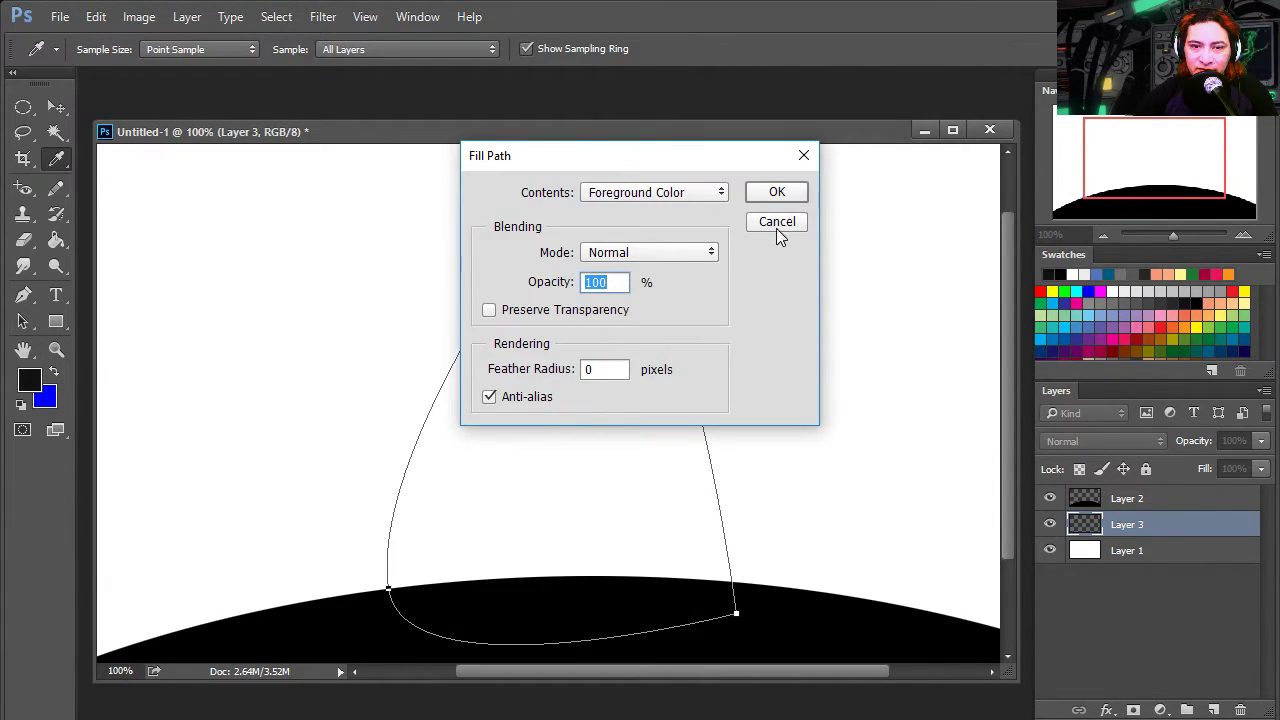
pyautogui.click(777, 194)
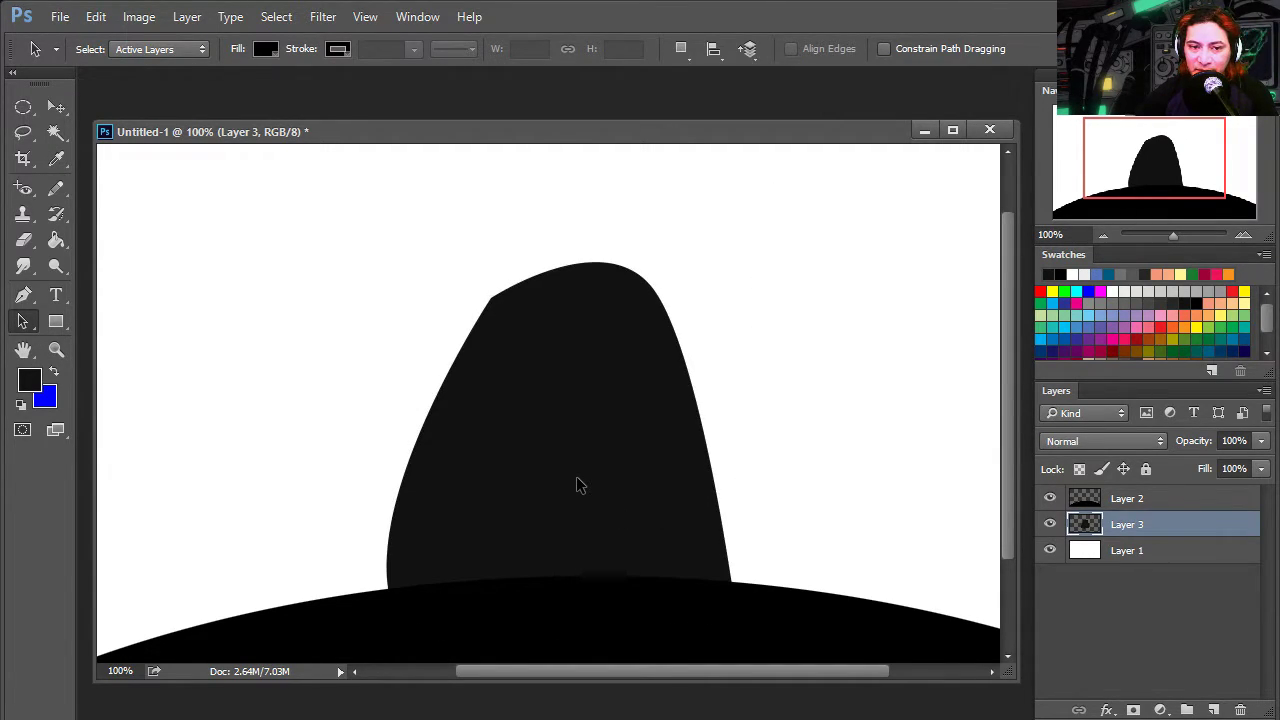
pyautogui.moveTo(576, 476); pyautogui.dragTo(620, 514)
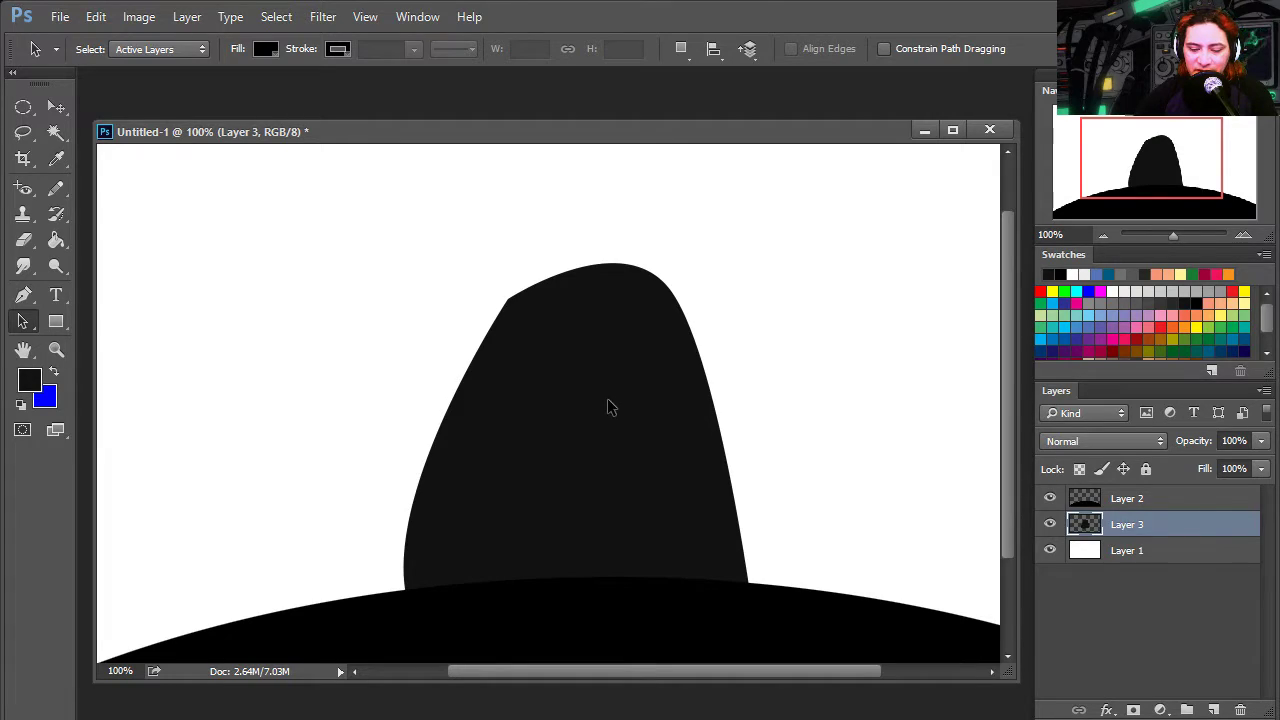
pyautogui.press('v')
pyautogui.moveTo(618, 429); pyautogui.dragTo(603, 450)
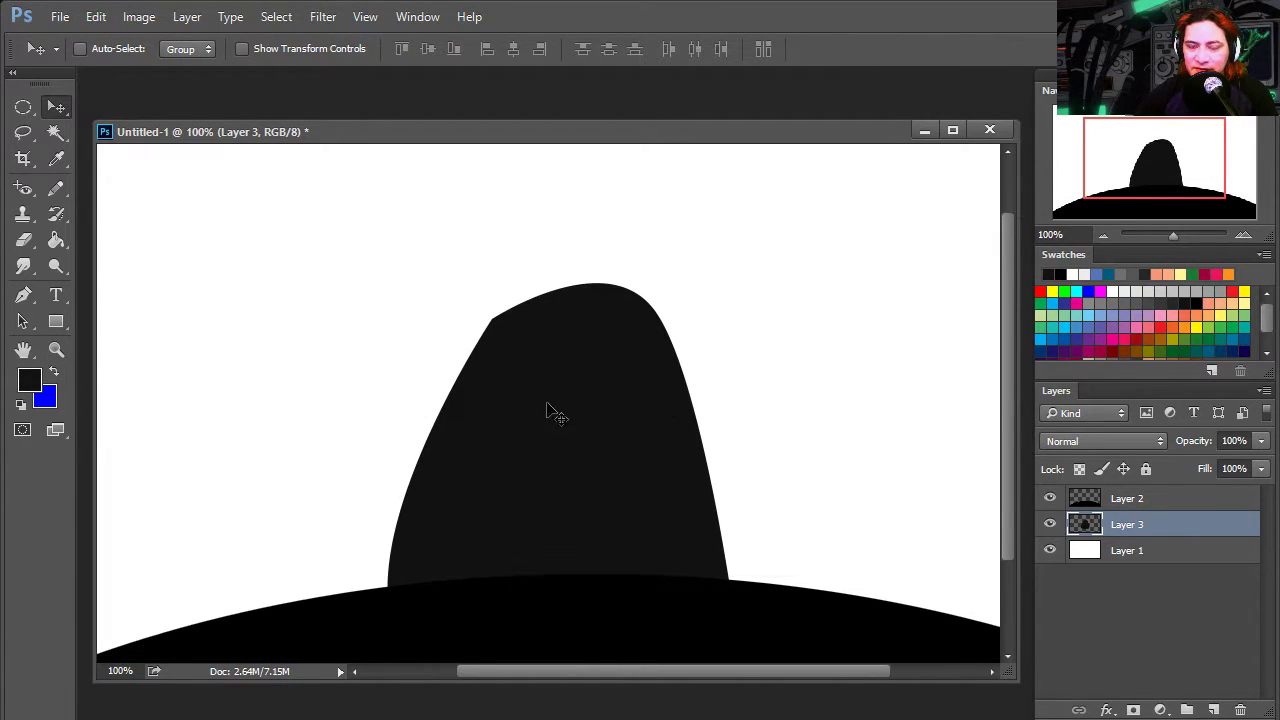
pyautogui.moveTo(547, 406); pyautogui.dragTo(537, 375)
# Step: On Layer 2, reshape the head outline with Direct Selection and fill it black
pyautogui.rightClick(567, 425)
pyautogui.click(590, 428)
pyautogui.rightClick(22, 320)
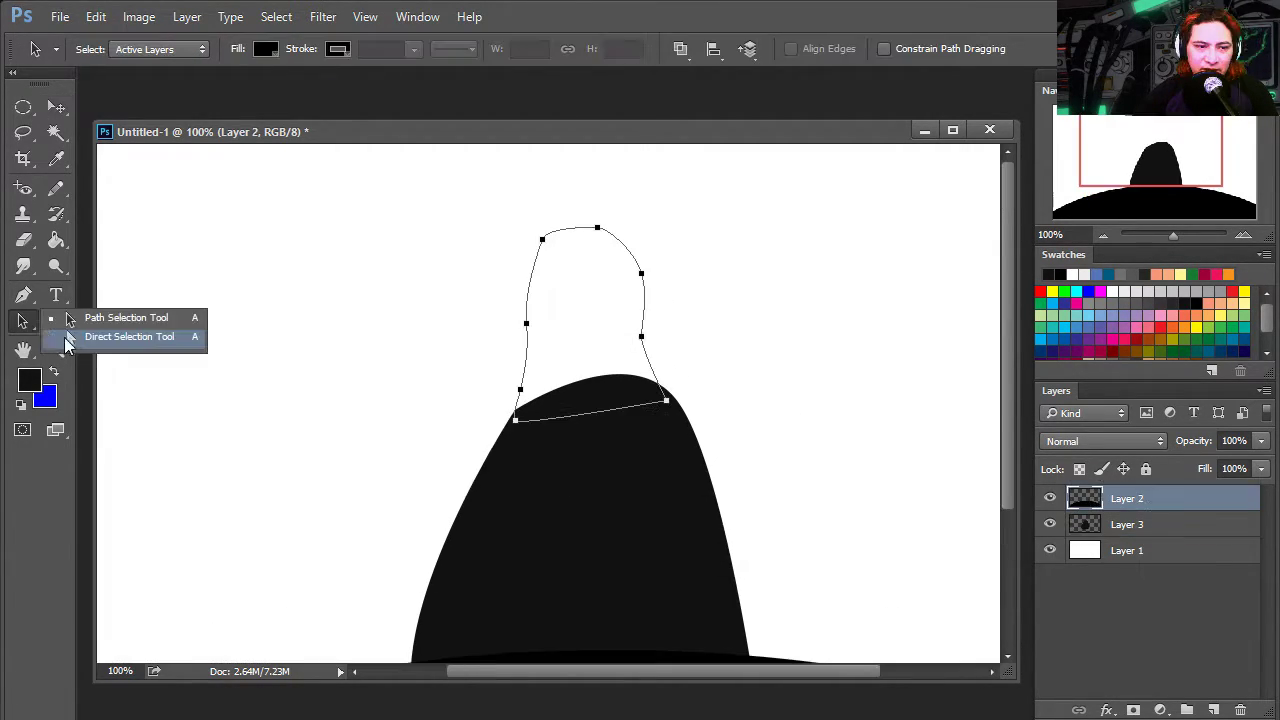
pyautogui.click(77, 338)
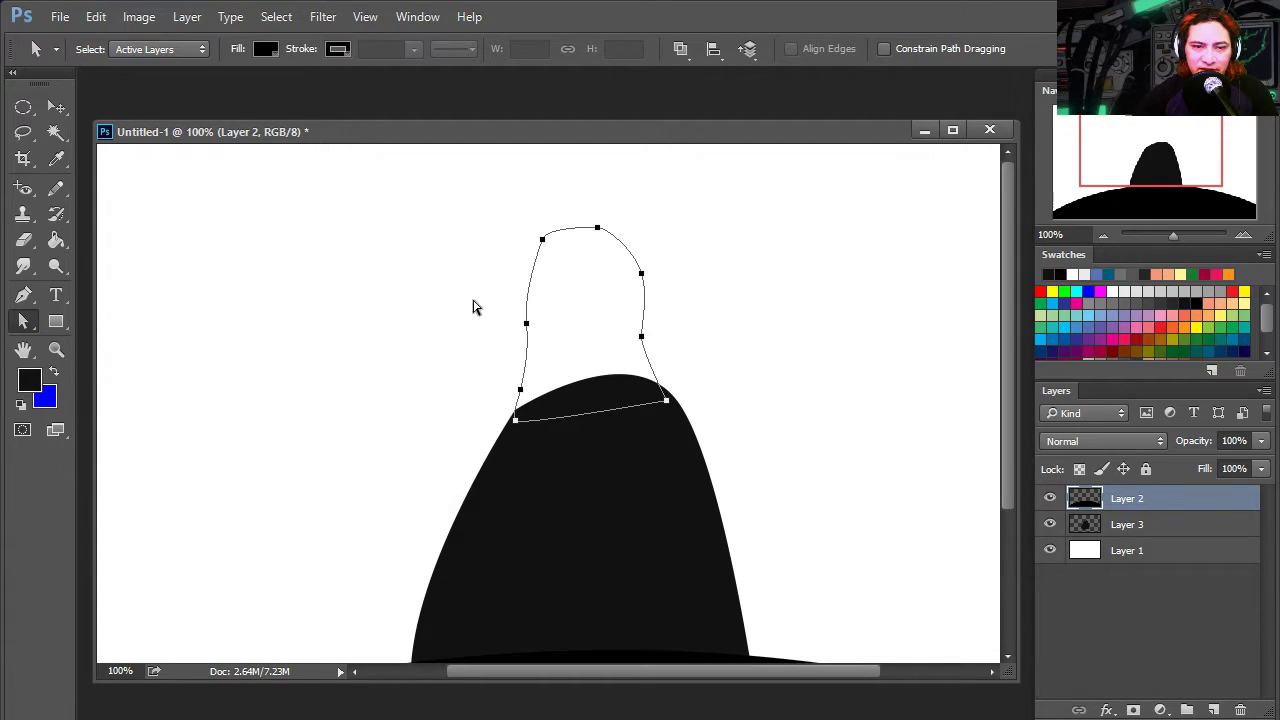
pyautogui.moveTo(543, 243); pyautogui.dragTo(547, 250)
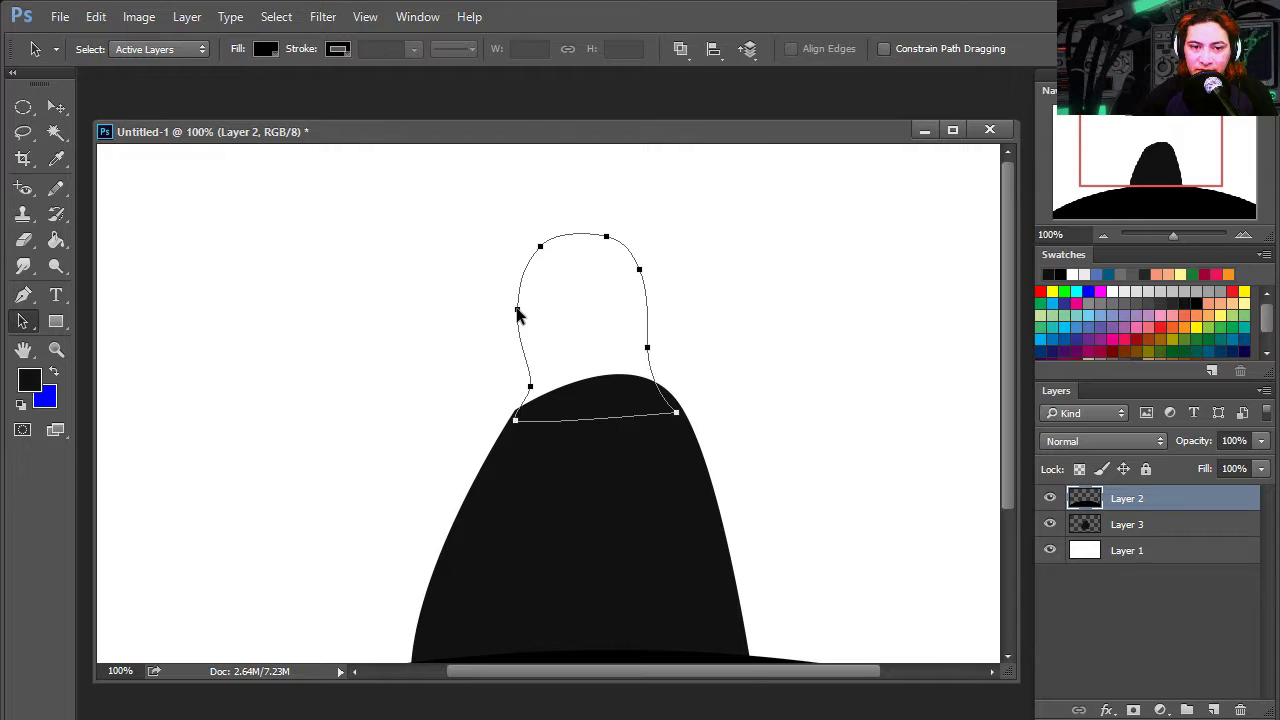
pyautogui.rightClick(519, 242)
pyautogui.click(605, 410)
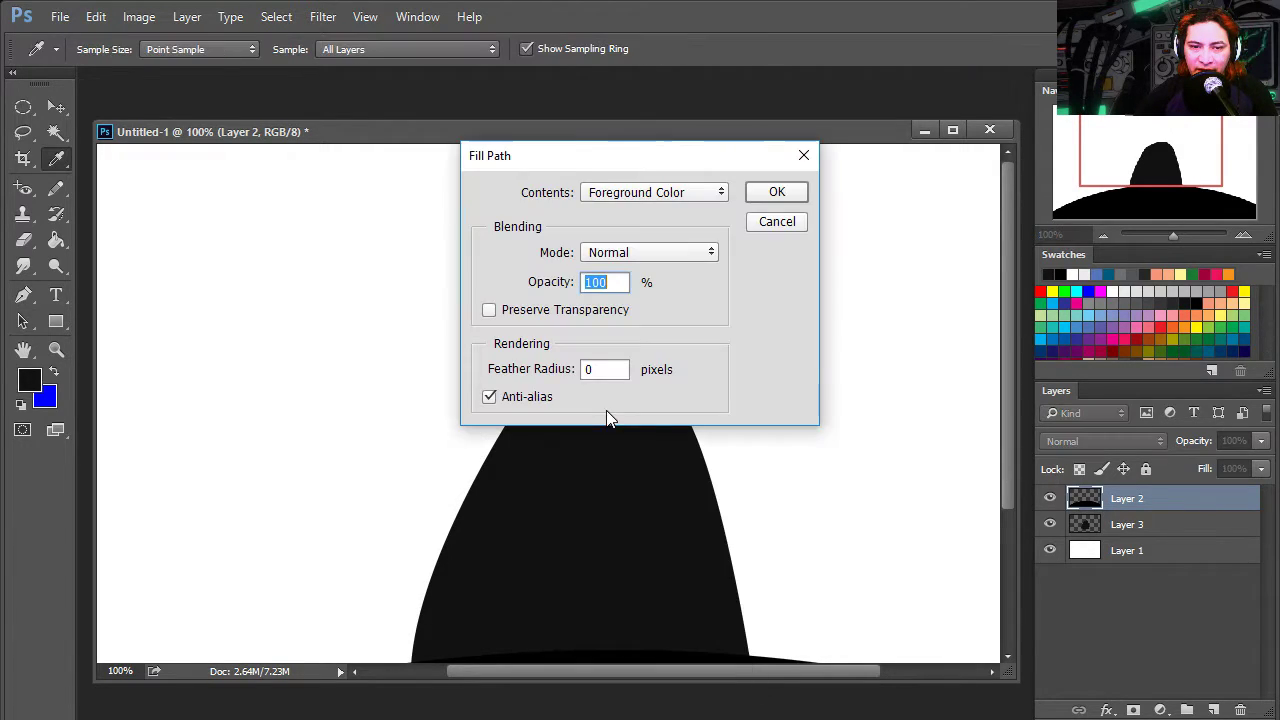
pyautogui.click(770, 195)
# Step: Zoom in on the head and choose a pen variant for the horn outline
pyautogui.hotkey('ctrl', '+')
pyautogui.rightClick(23, 294)
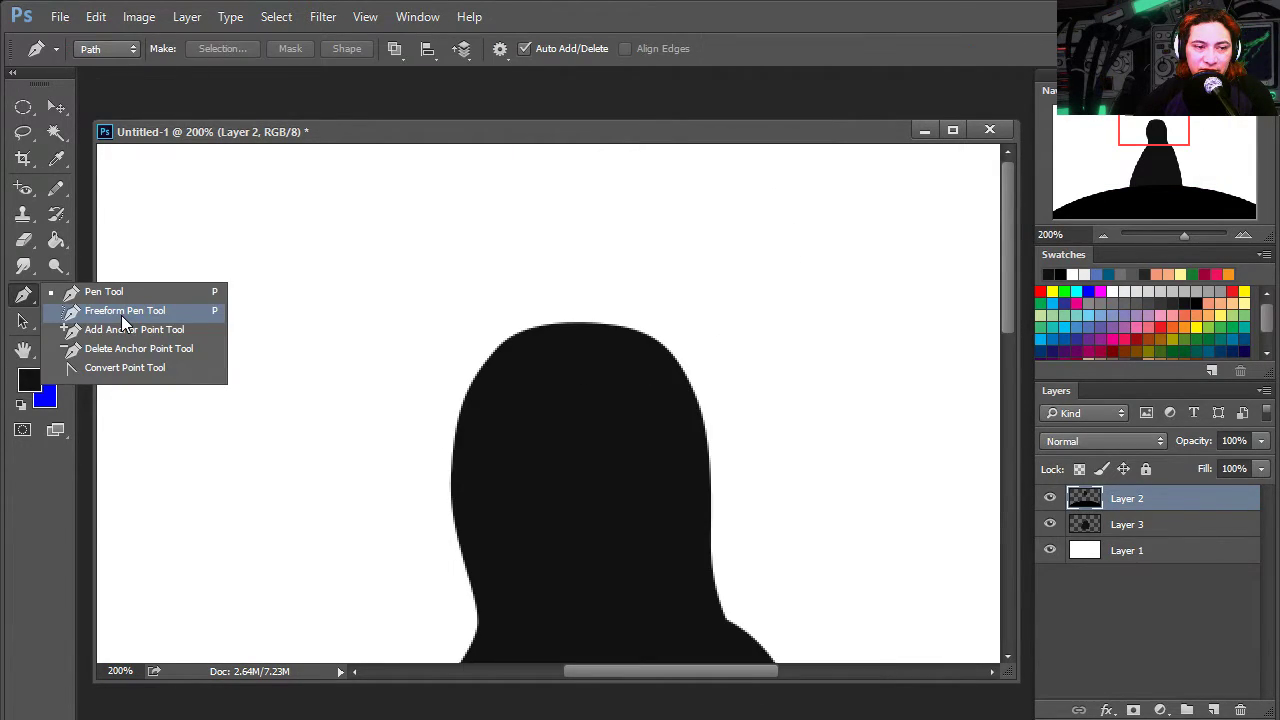
pyautogui.press('a')
pyautogui.click(603, 153)
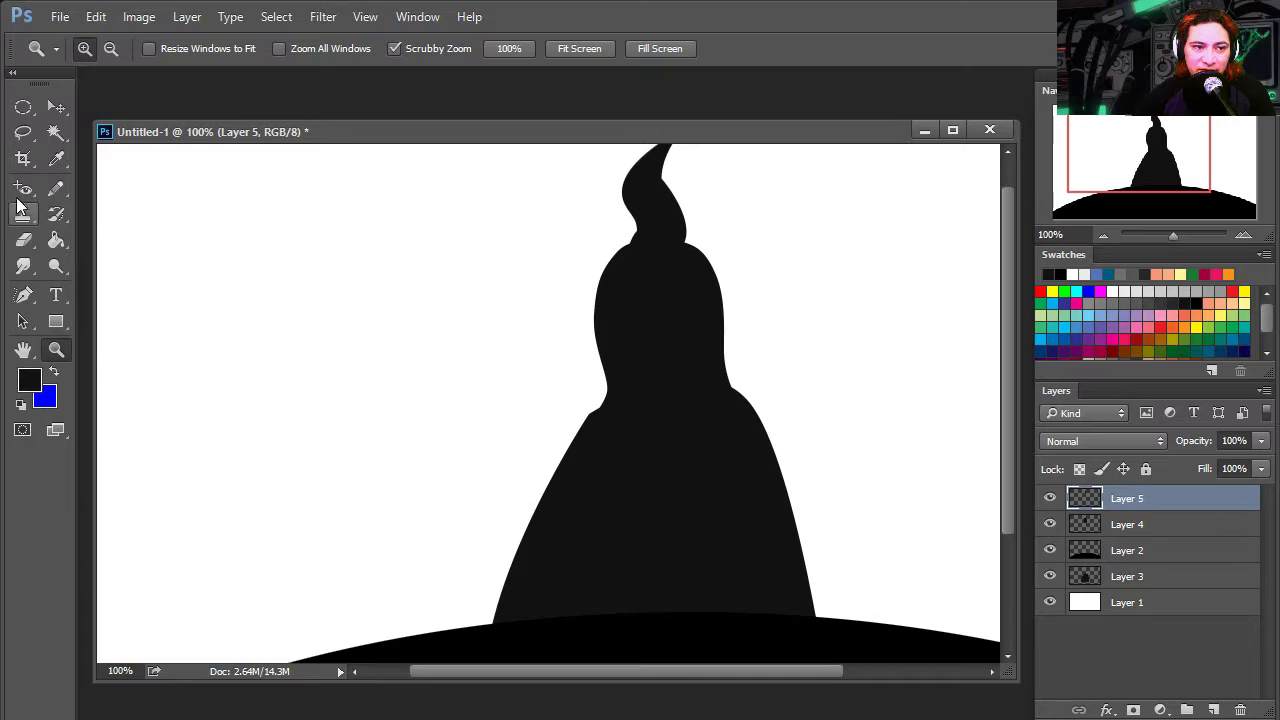
# Step: Trace the upper arm and forearm outlines leftward with the Freeform Pen
pyautogui.click(25, 298)
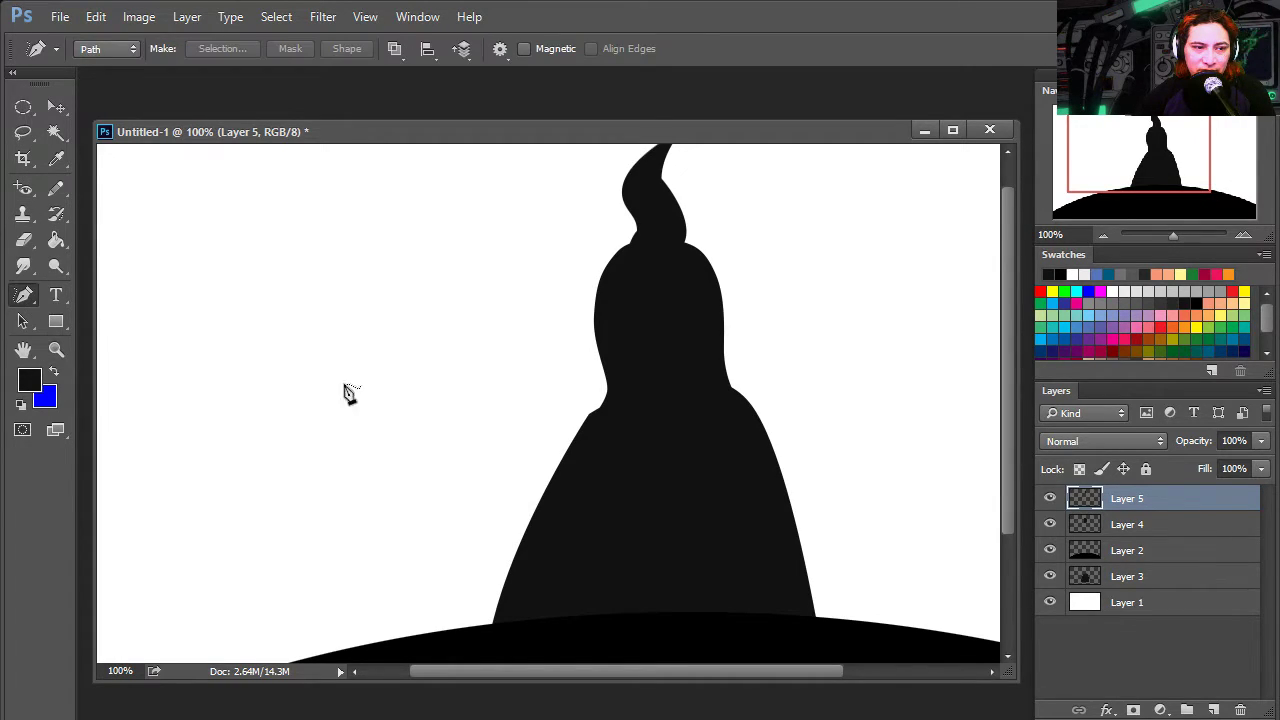
pyautogui.moveTo(575, 455); pyautogui.dragTo(617, 440)
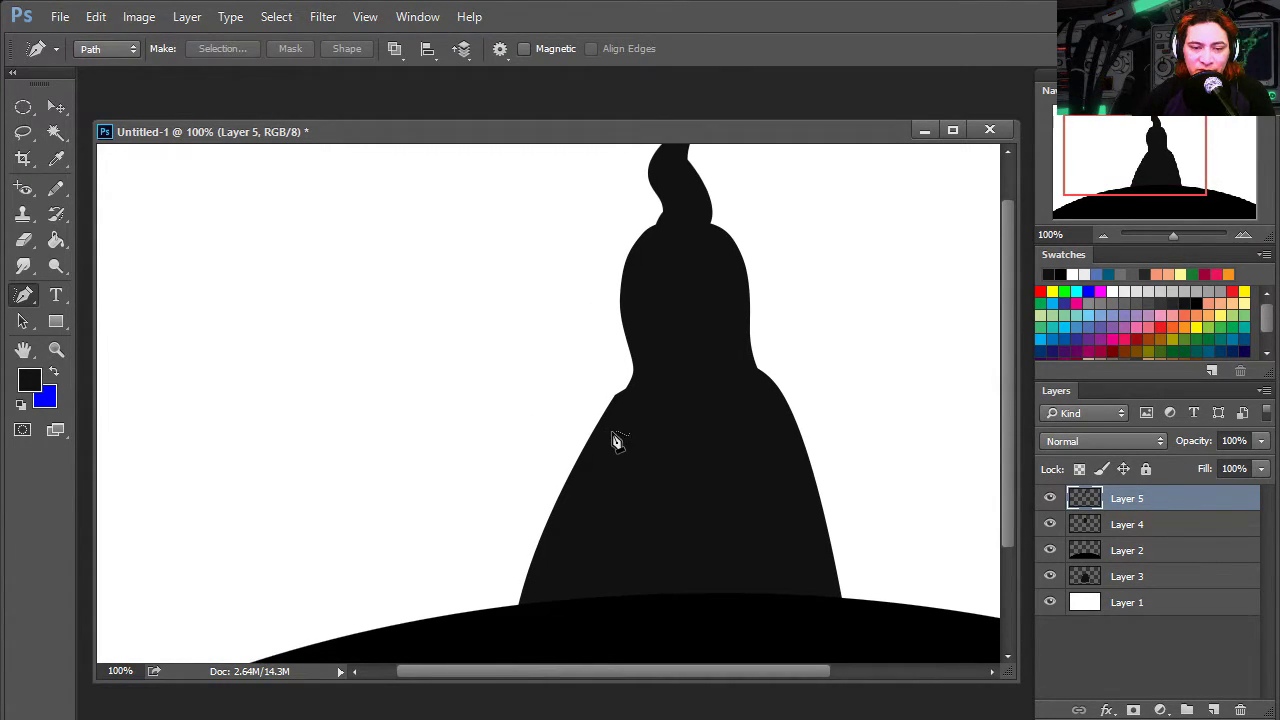
pyautogui.moveTo(634, 382); pyautogui.dragTo(519, 433)
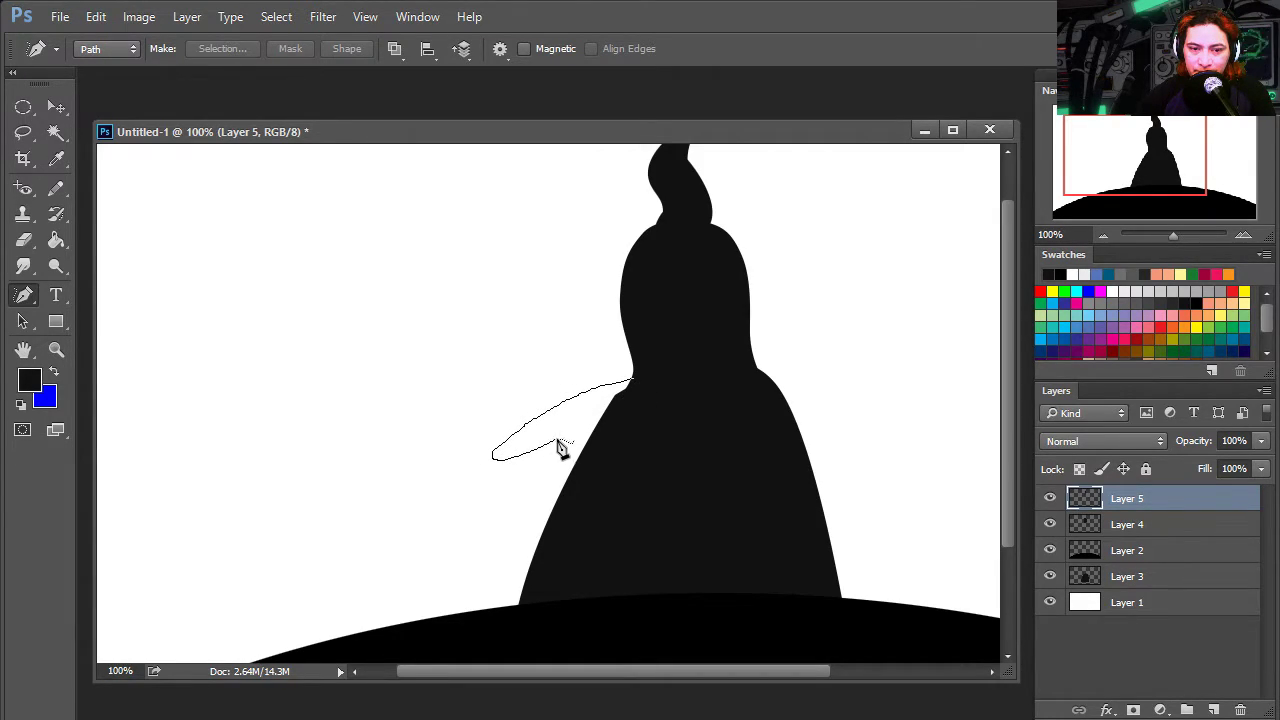
pyautogui.moveTo(508, 470); pyautogui.dragTo(632, 386)
pyautogui.press('z')
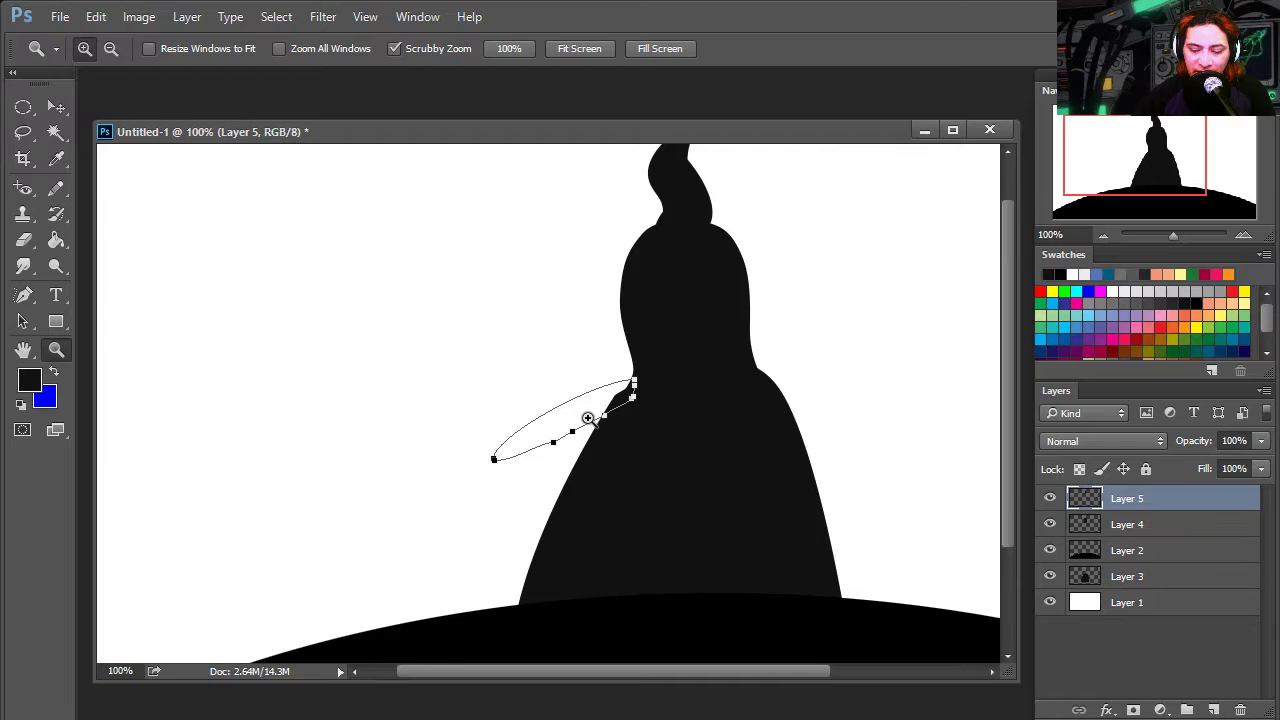
pyautogui.click(588, 417)
pyautogui.press('p')
pyautogui.moveTo(686, 514)
pyautogui.mouseDown()
pyautogui.moveTo(425, 508)
pyautogui.moveTo(685, 514)
pyautogui.mouseUp()
# Step: Fill the forearm and claw paths with black
pyautogui.press('a')
pyautogui.rightClick(629, 477)
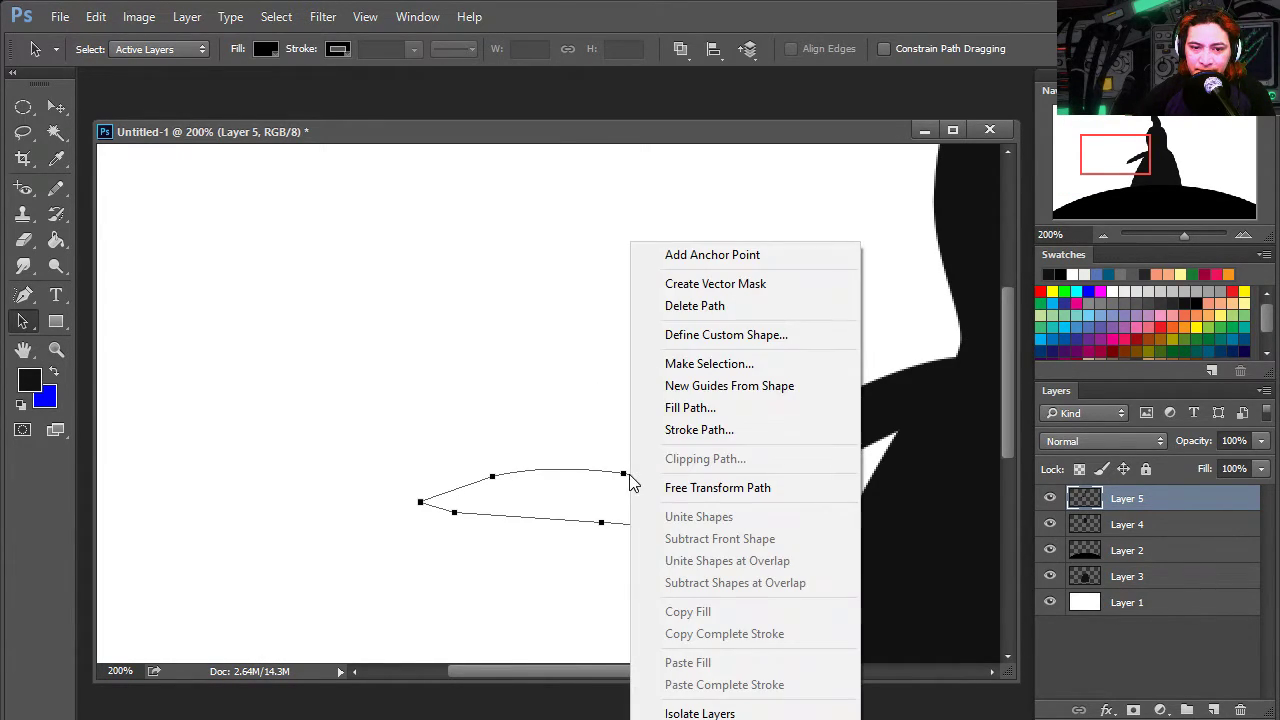
pyautogui.click(699, 405)
pyautogui.click(779, 191)
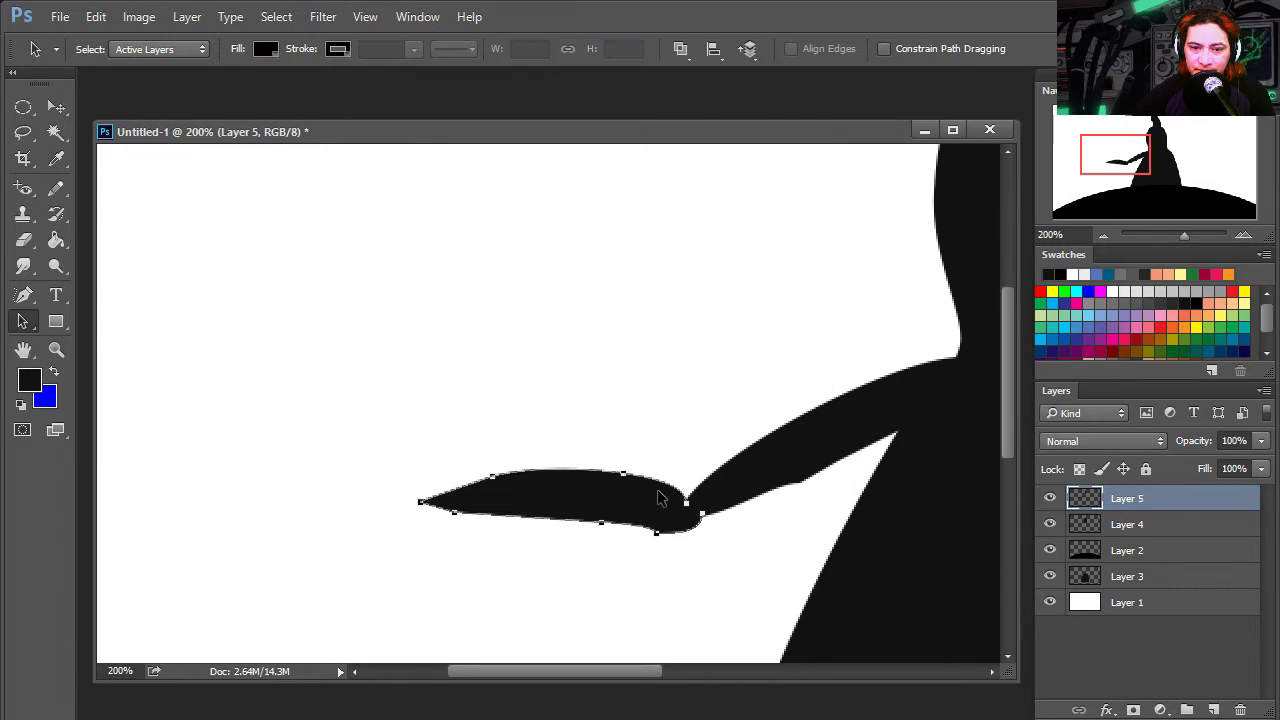
pyautogui.press('a')
pyautogui.rightClick(498, 524)
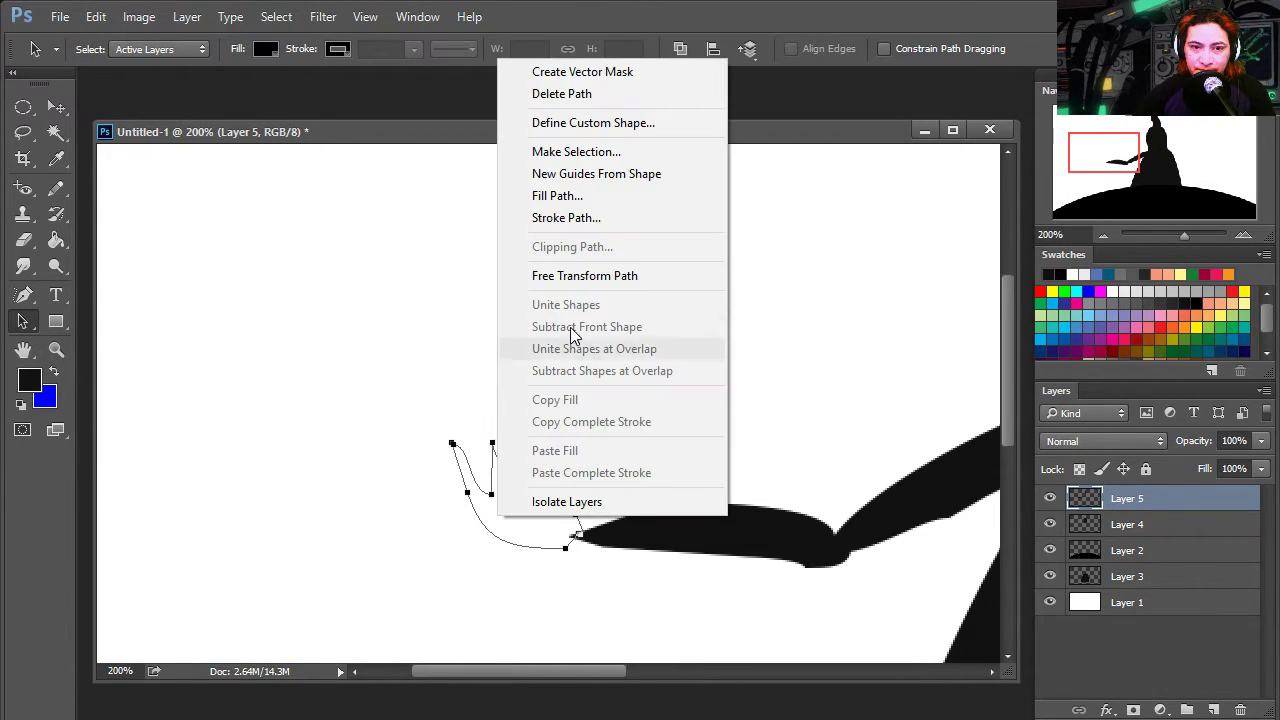
pyautogui.click(588, 200)
pyautogui.click(766, 198)
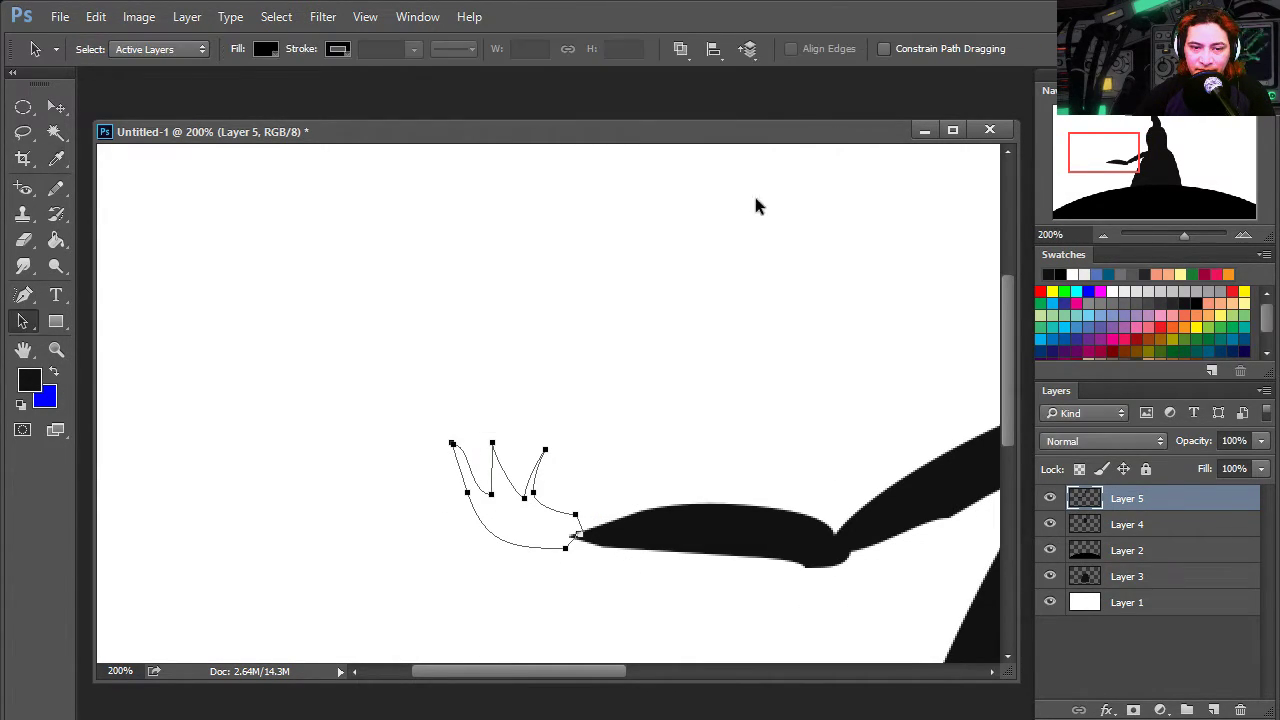
# Step: Lasso the gap where claw meets forearm and fill it black
pyautogui.press('z')
pyautogui.hotkey('ctrl', '0')
pyautogui.click(363, 403)
pyautogui.click(385, 423)
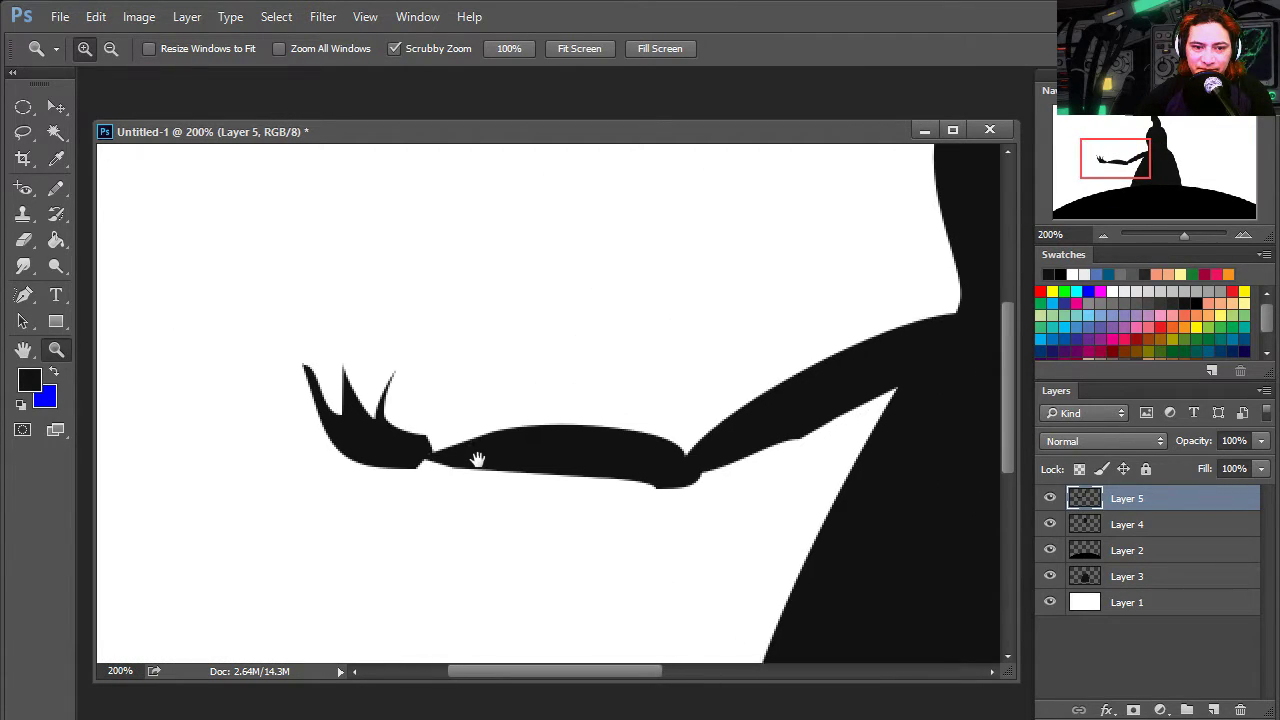
pyautogui.click(443, 460)
pyautogui.click(445, 467)
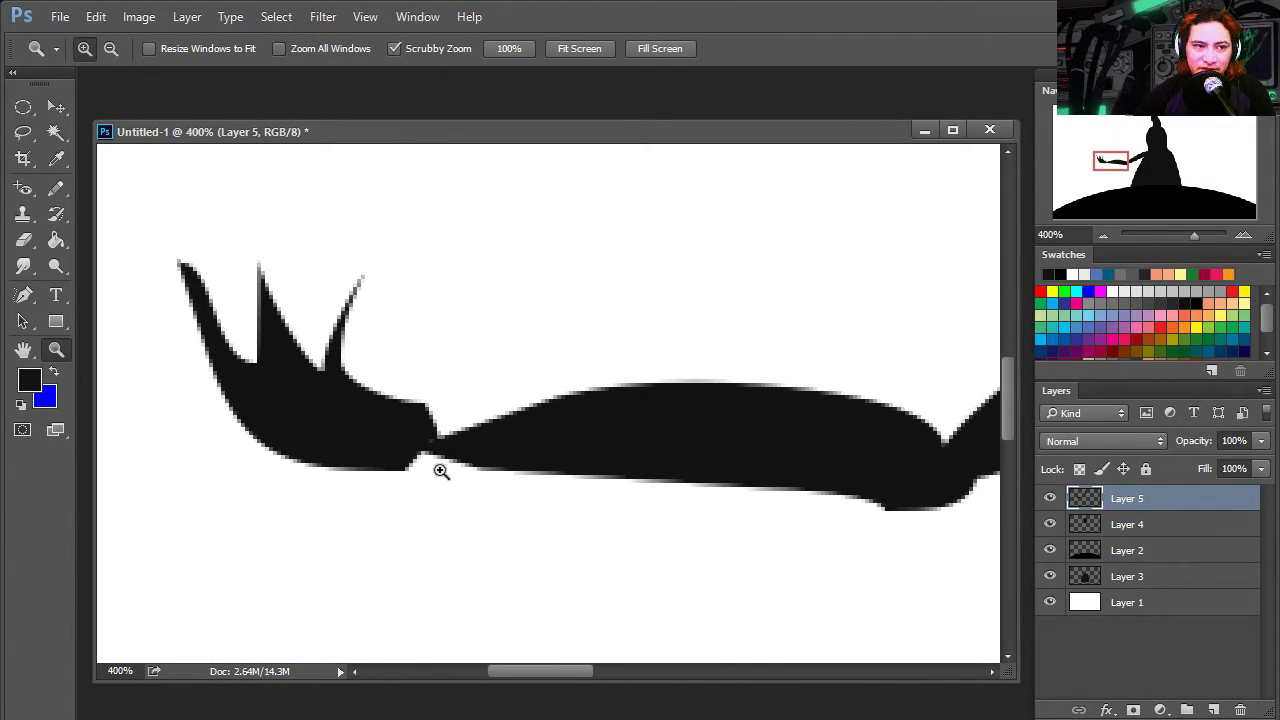
pyautogui.click(23, 132)
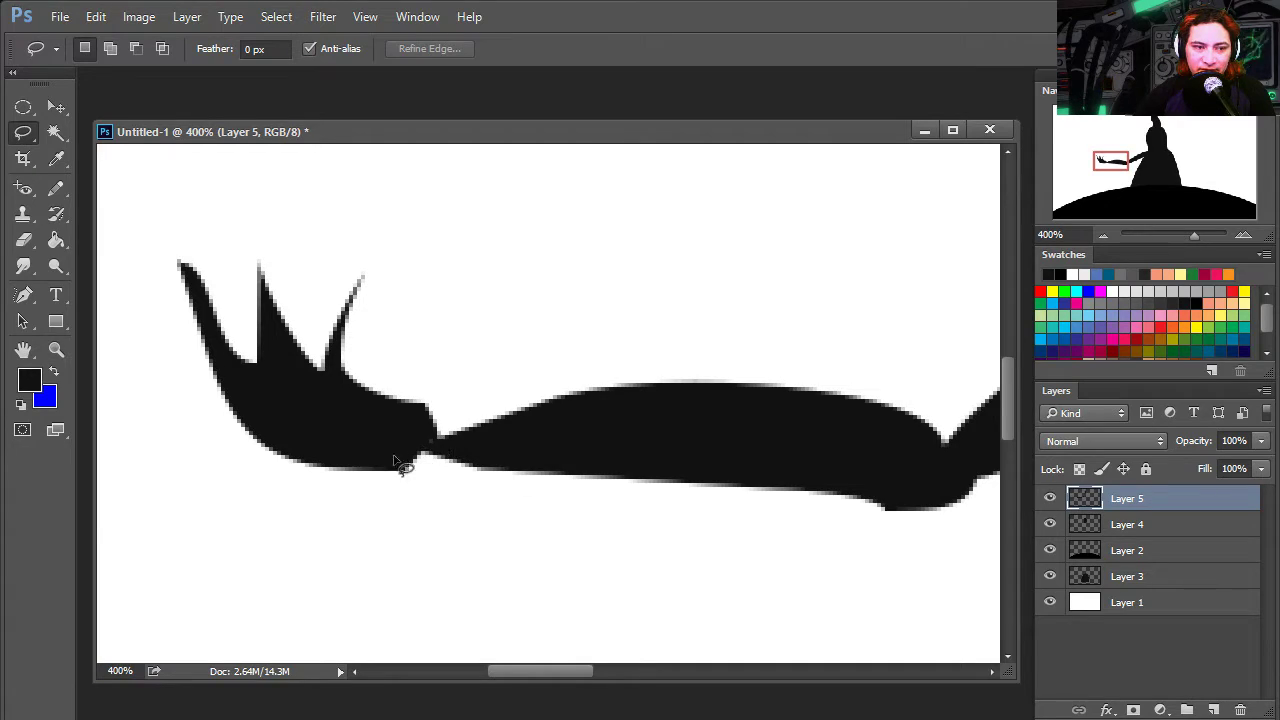
pyautogui.moveTo(426, 406)
pyautogui.mouseDown()
pyautogui.moveTo(410, 468)
pyautogui.moveTo(416, 430)
pyautogui.mouseUp()
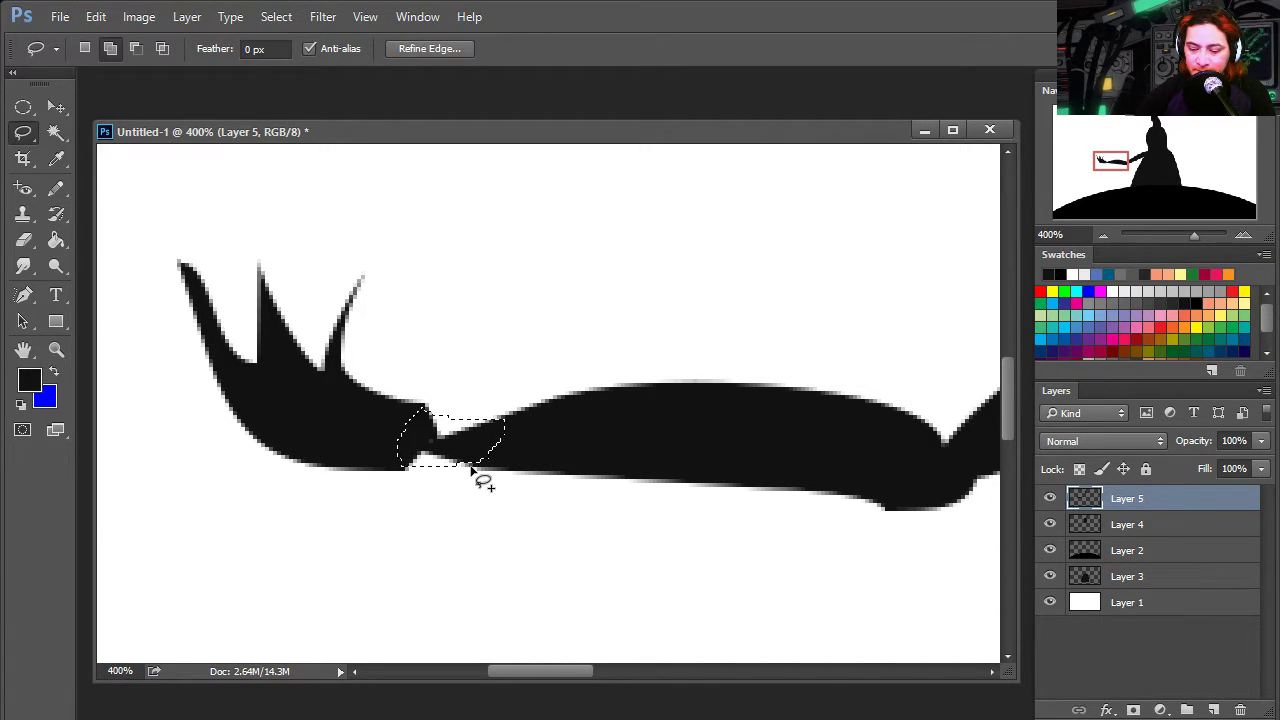
pyautogui.hotkey('alt', 'BackSpace')
pyautogui.hotkey('ctrl', 'd')
# Step: Duplicate the arm onto its own layer with Ctrl+J and slide the copy right
pyautogui.moveTo(714, 397); pyautogui.dragTo(664, 463)
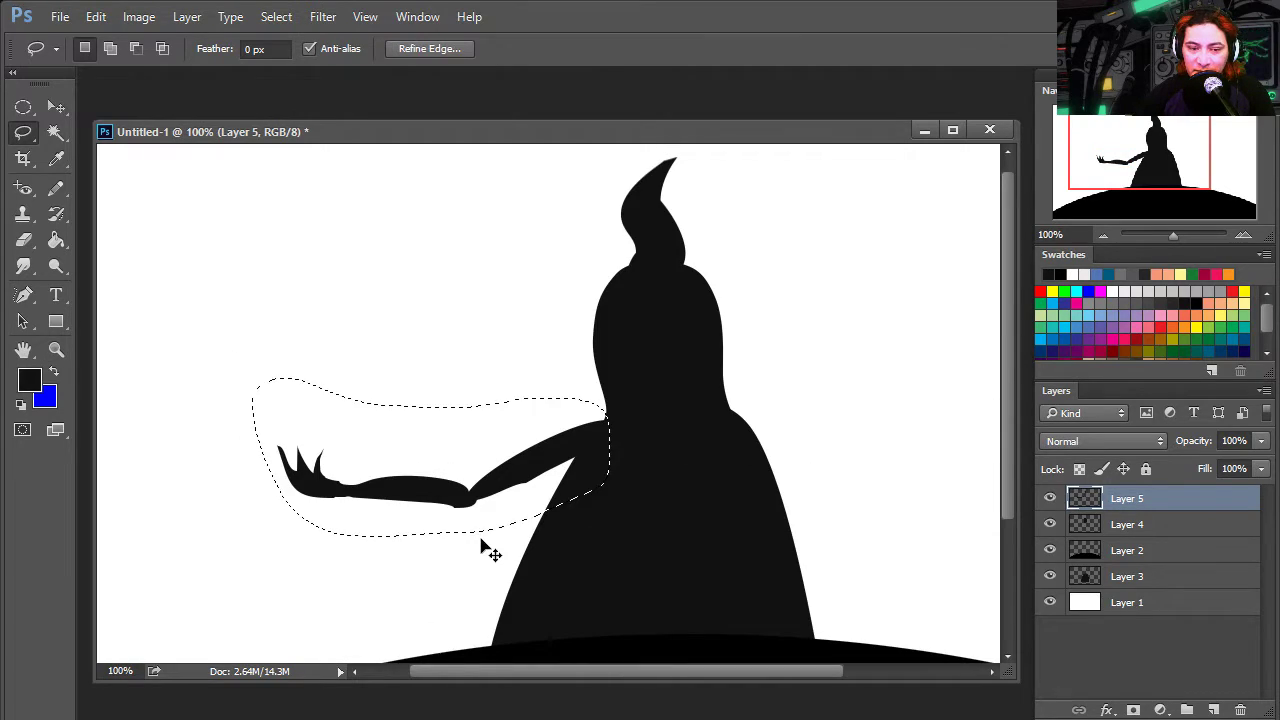
pyautogui.hotkey('ctrl', 'j')
pyautogui.press('v')
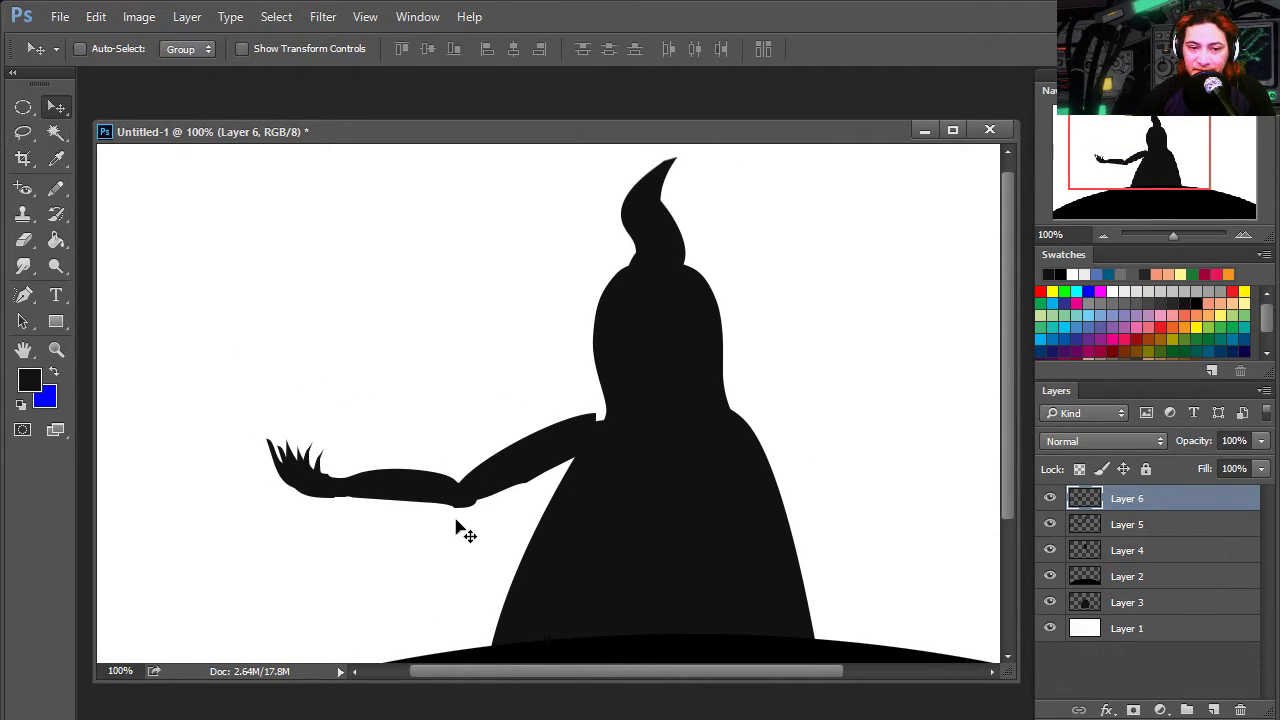
pyautogui.moveTo(466, 526); pyautogui.dragTo(731, 517)
# Step: Flip the arm copy horizontally and align it against the body's right side
pyautogui.hotkey('ctrl', 't')
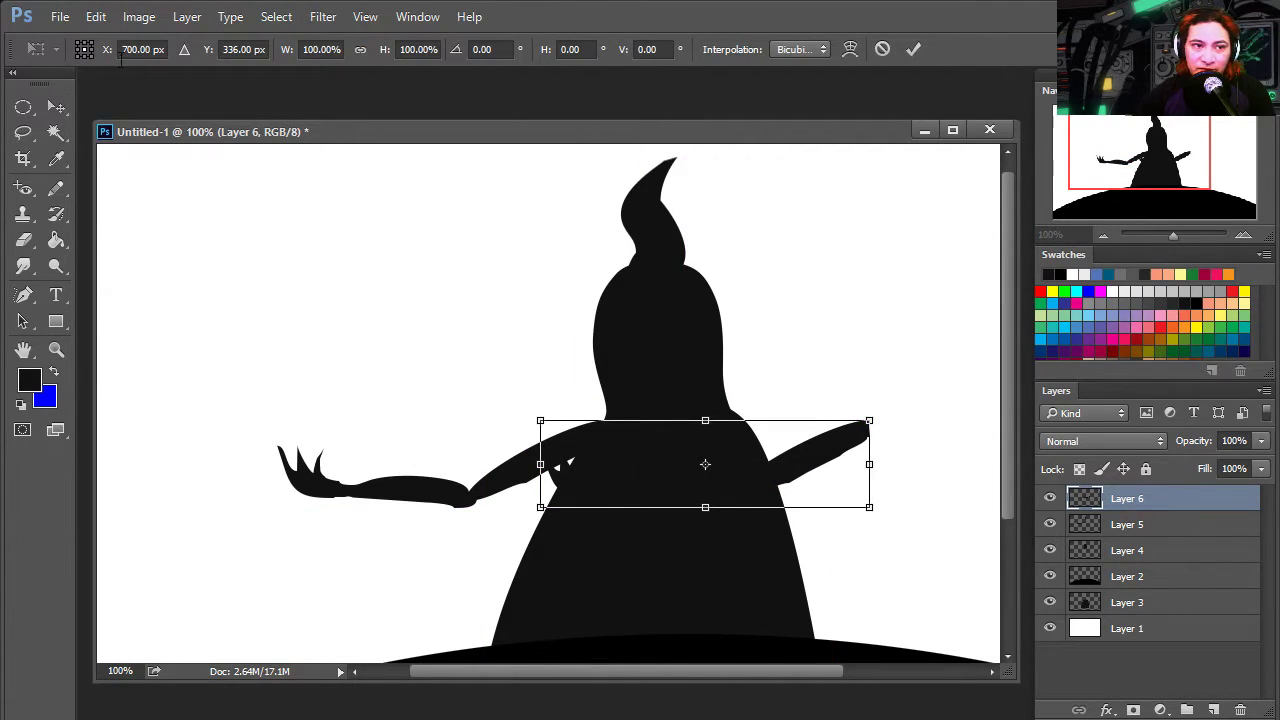
pyautogui.click(96, 17)
pyautogui.click(457, 634)
pyautogui.moveTo(834, 500); pyautogui.dragTo(786, 503)
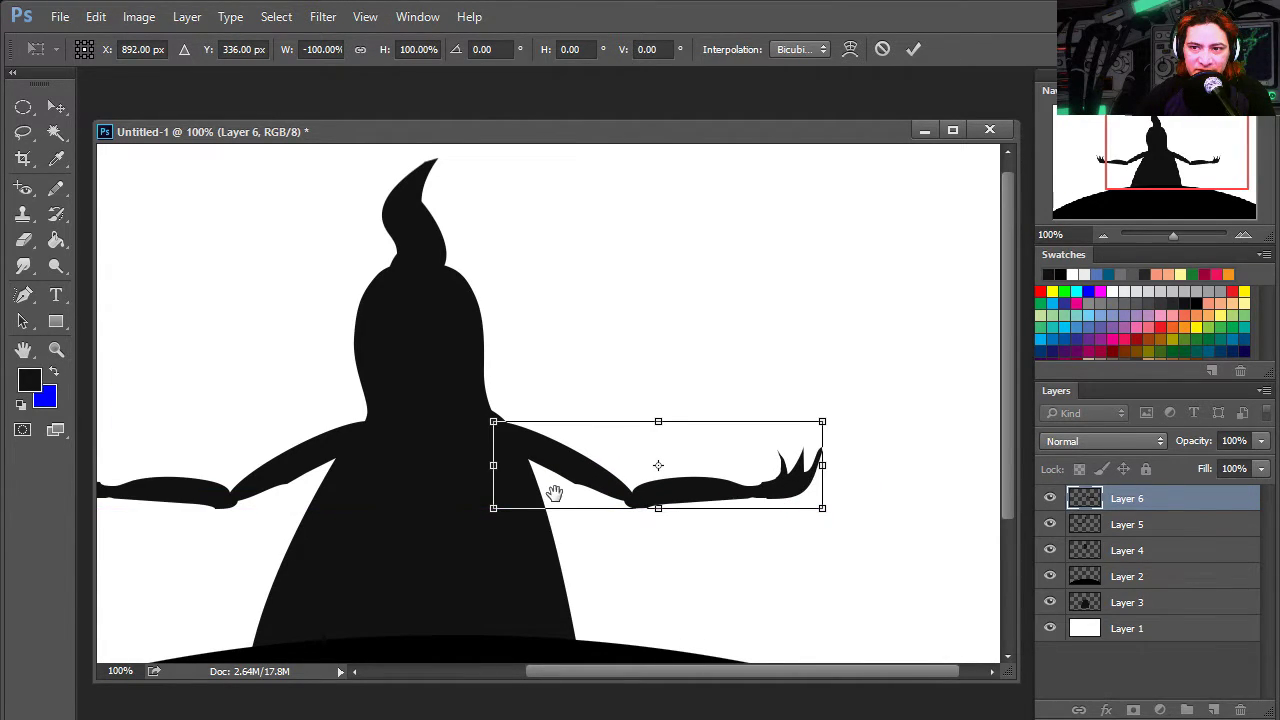
pyautogui.moveTo(554, 493); pyautogui.dragTo(663, 494)
pyautogui.moveTo(750, 466); pyautogui.dragTo(590, 468)
pyautogui.moveTo(912, 480); pyautogui.dragTo(903, 452)
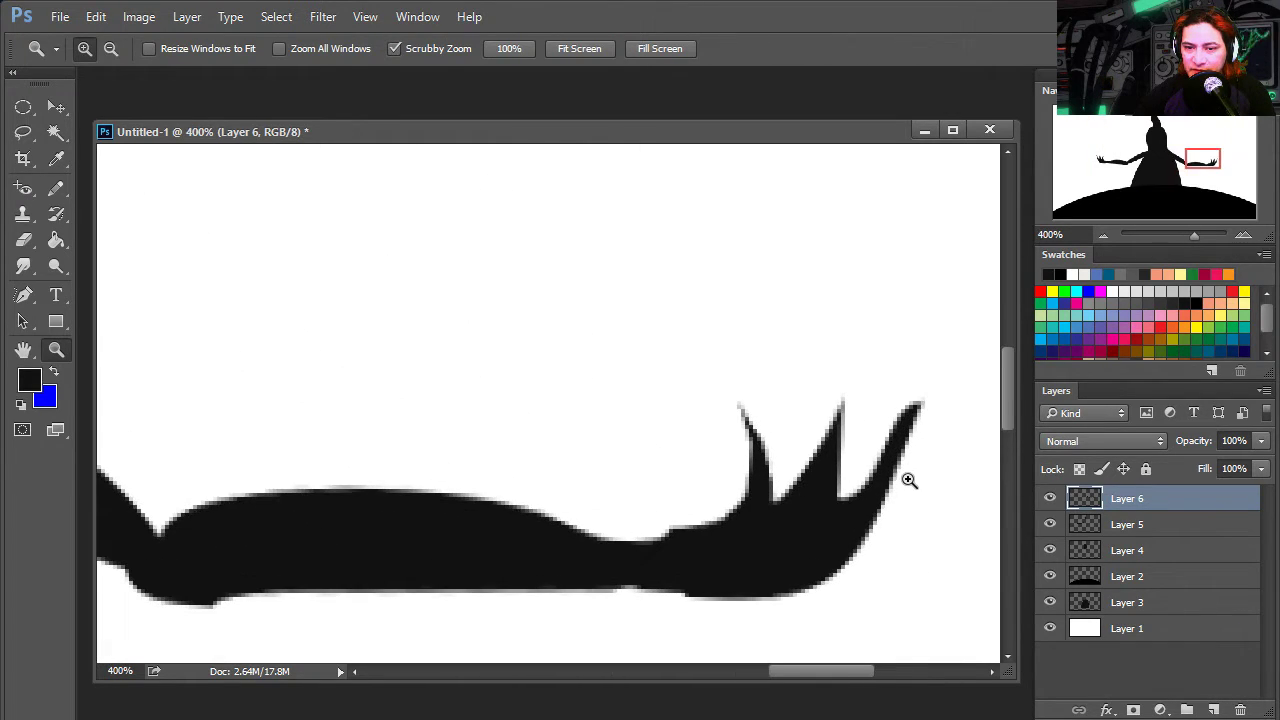
# Step: Merge the mirrored arm down into the ghost layer and deselect
pyautogui.press('e')
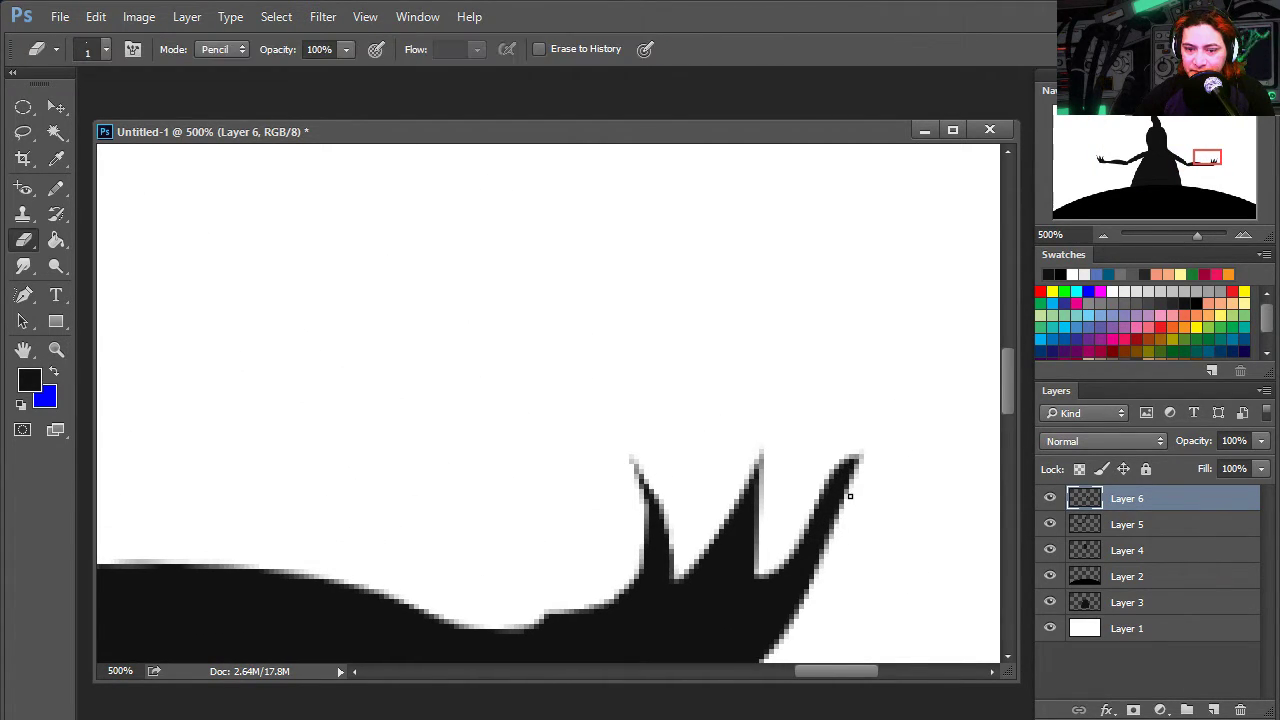
pyautogui.press('l')
pyautogui.hotkey('ctrl', 'alt', 'z')
pyautogui.hotkey('ctrl', 'alt', 'z')
pyautogui.hotkey('ctrl', 'd')
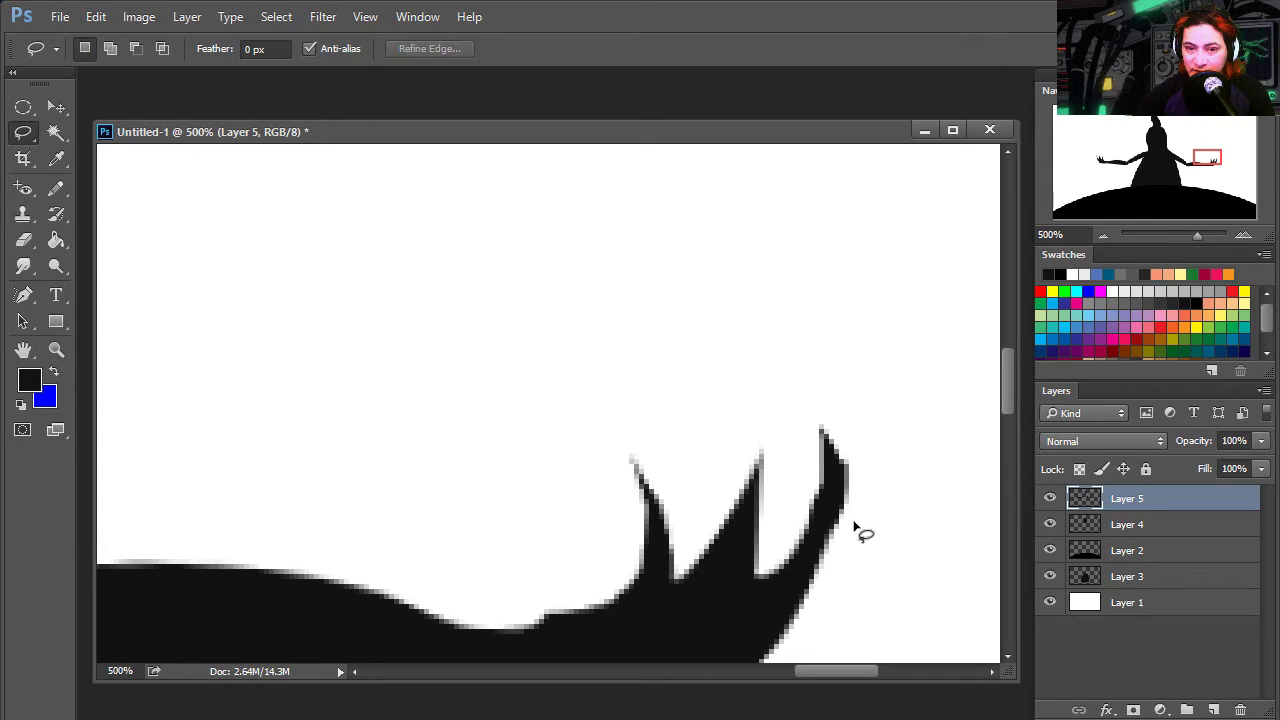
# Step: Lasso the outermost left claw, fill it black to sharpen it, and fit the image on screen
pyautogui.press('i')
pyautogui.press('z')
pyautogui.hscroll(-10, 760, 553)
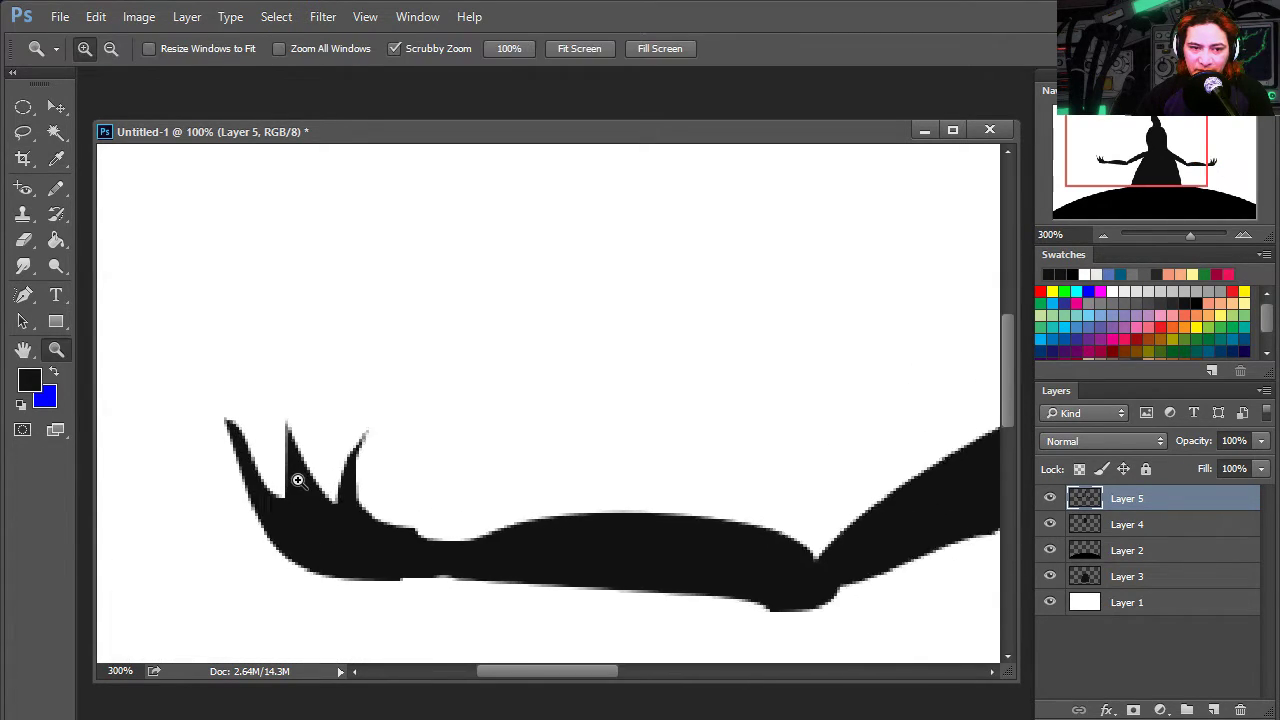
pyautogui.moveTo(286, 471)
pyautogui.mouseDown()
pyautogui.moveTo(403, 477)
pyautogui.moveTo(387, 471)
pyautogui.mouseUp()
pyautogui.press('l')
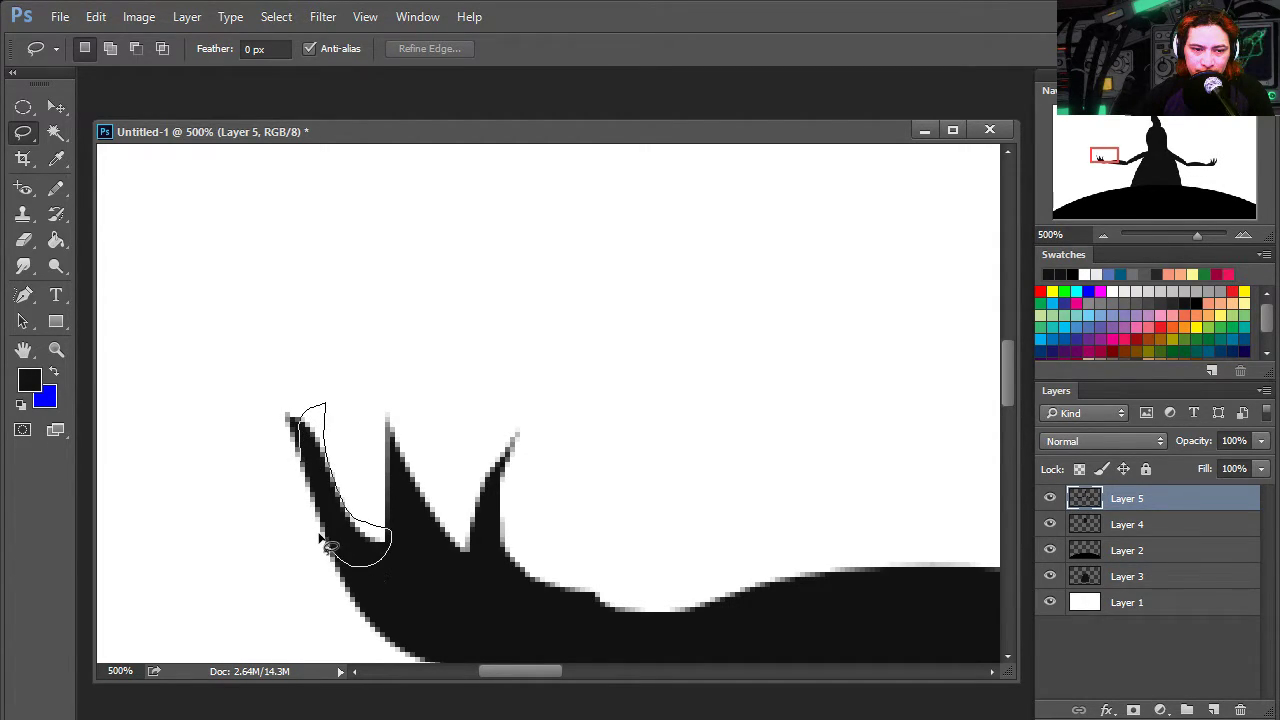
pyautogui.moveTo(312, 524); pyautogui.dragTo(325, 518)
pyautogui.hotkey('shift', 'BackSpace')
pyautogui.press('Return')
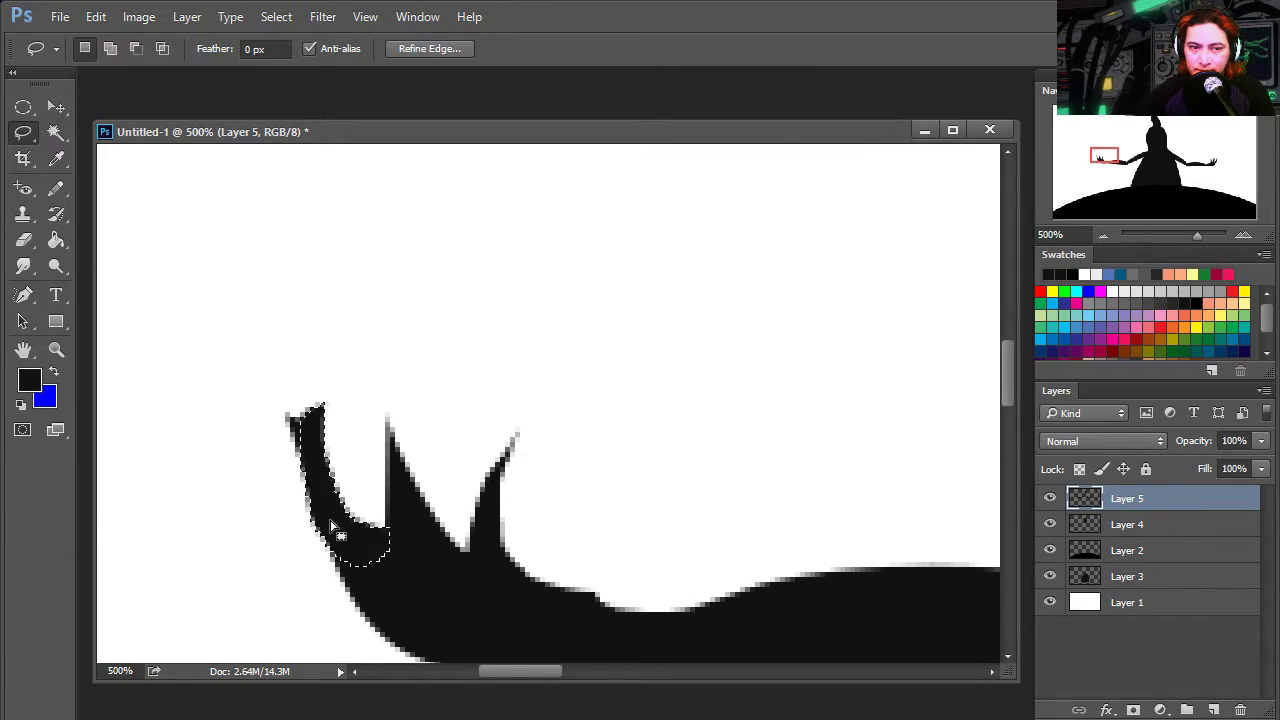
pyautogui.hotkey('ctrl', 'd')
pyautogui.press('z')
pyautogui.hotkey('ctrl', '0')
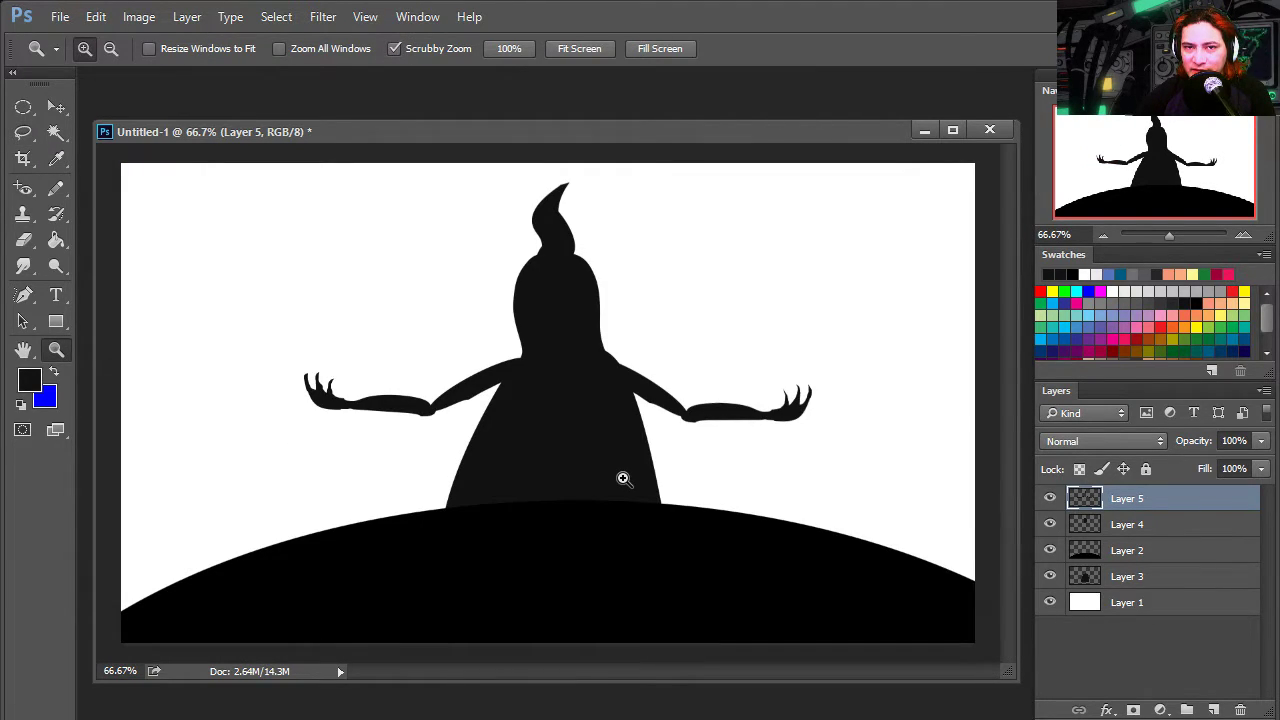
# Step: Move the hill layer above the ghost, merge the ghost pieces, and add a new layer
pyautogui.moveTo(1140, 556); pyautogui.dragTo(1140, 494)
pyautogui.keyDown('shift'); pyautogui.click(1127, 576); pyautogui.keyUp('shift')
pyautogui.hotkey('ctrl', 'e')
pyautogui.press('v')
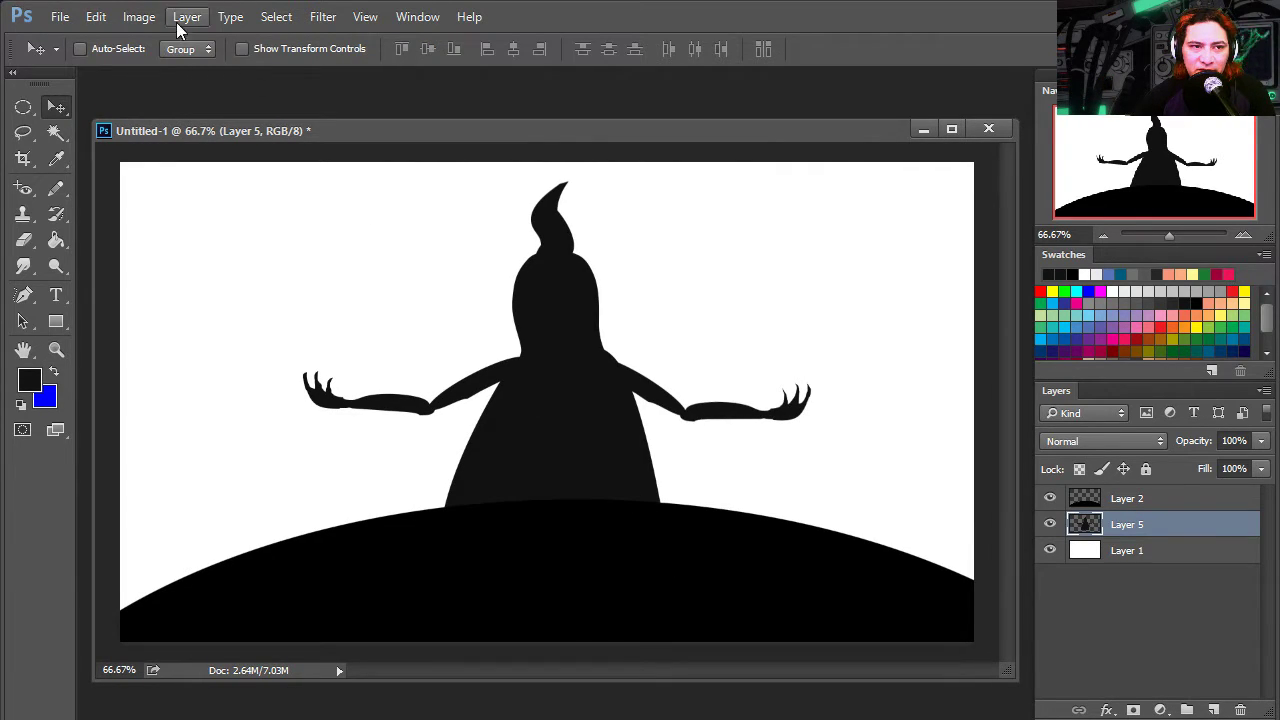
pyautogui.click(139, 16)
pyautogui.press('Escape')
pyautogui.hotkey('ctrl', 'shift', 'alt', 'n')
# Step: Zoom into the hilltop and lasso-fill the next figure with black
pyautogui.press('z')
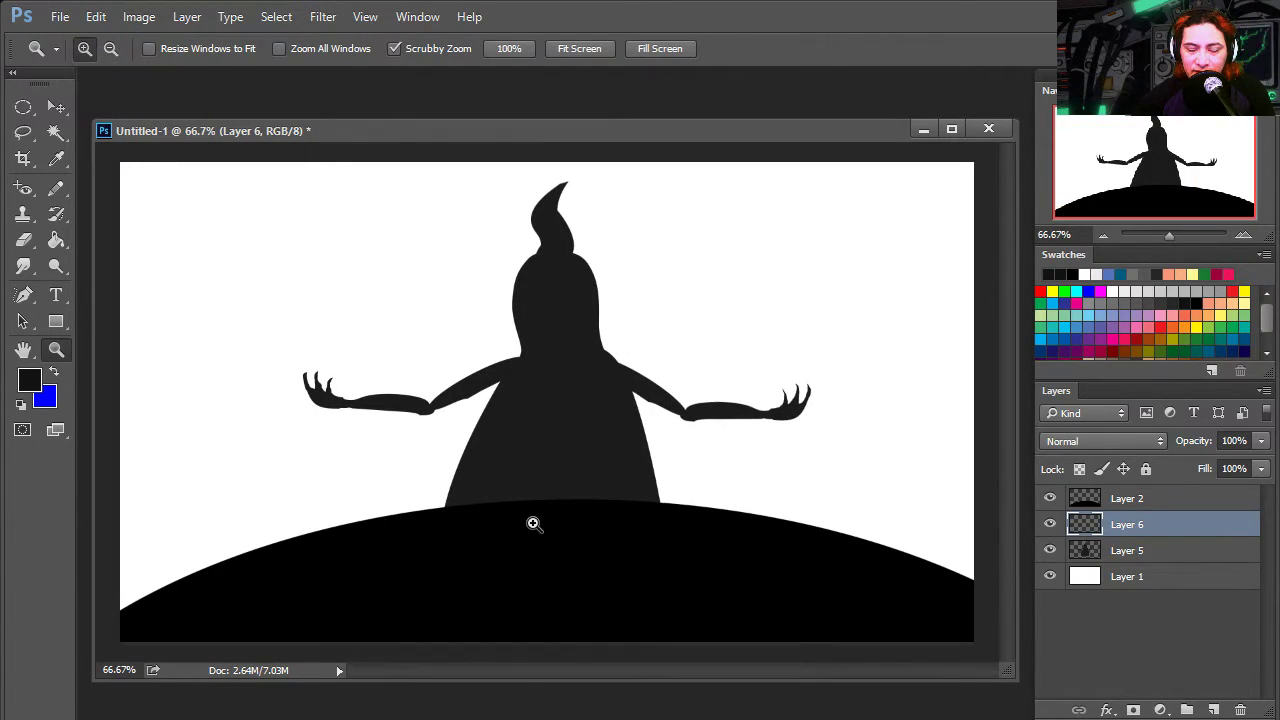
pyautogui.click(426, 488)
pyautogui.click(426, 488)
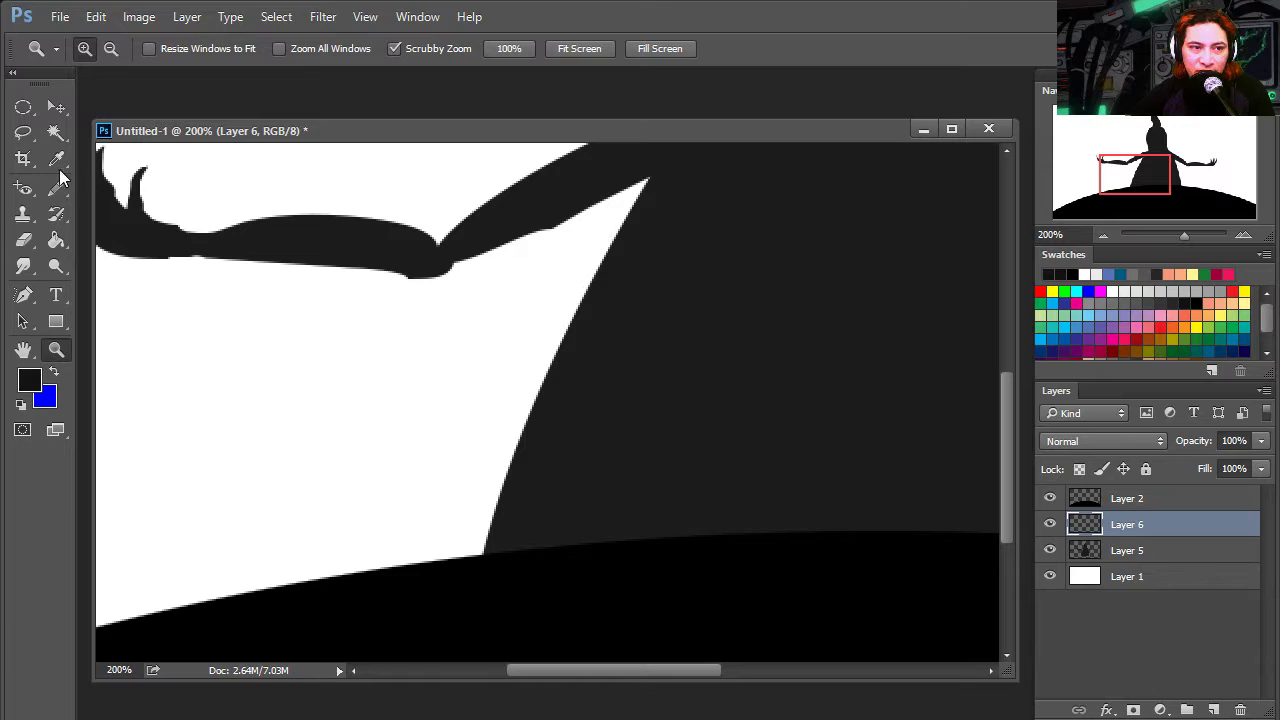
pyautogui.click(25, 134)
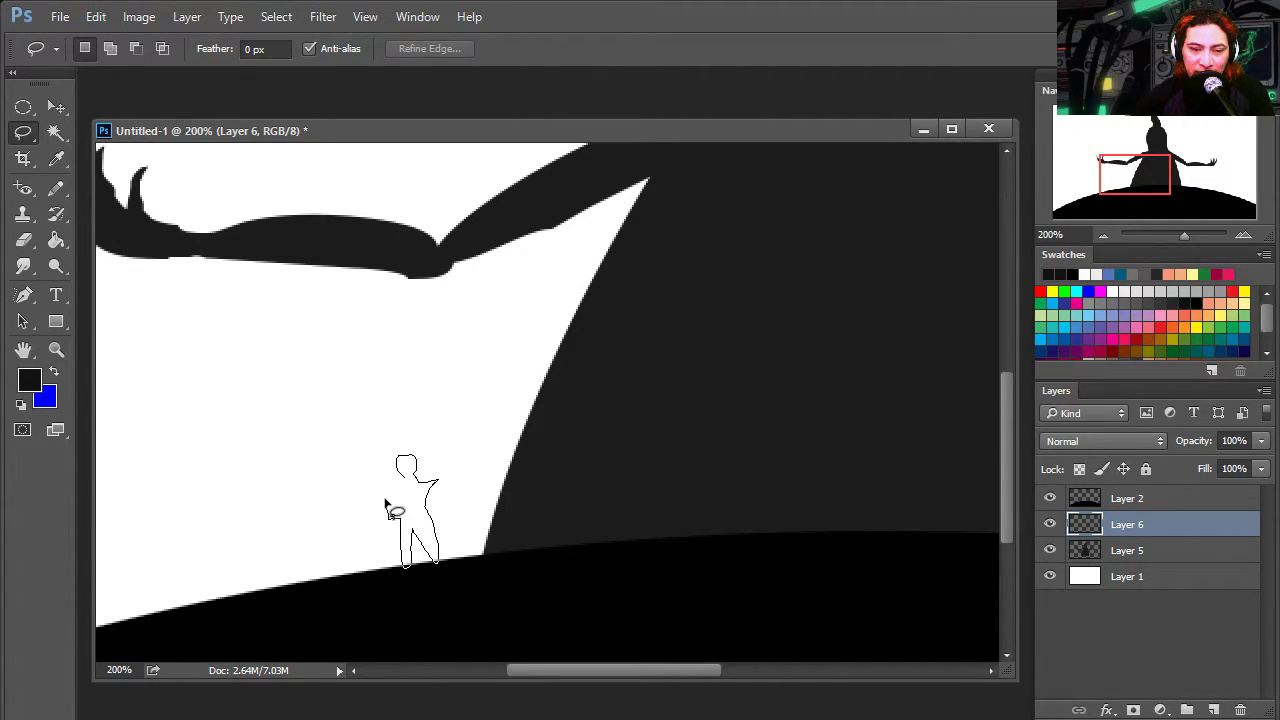
pyautogui.moveTo(392, 510); pyautogui.dragTo(418, 486)
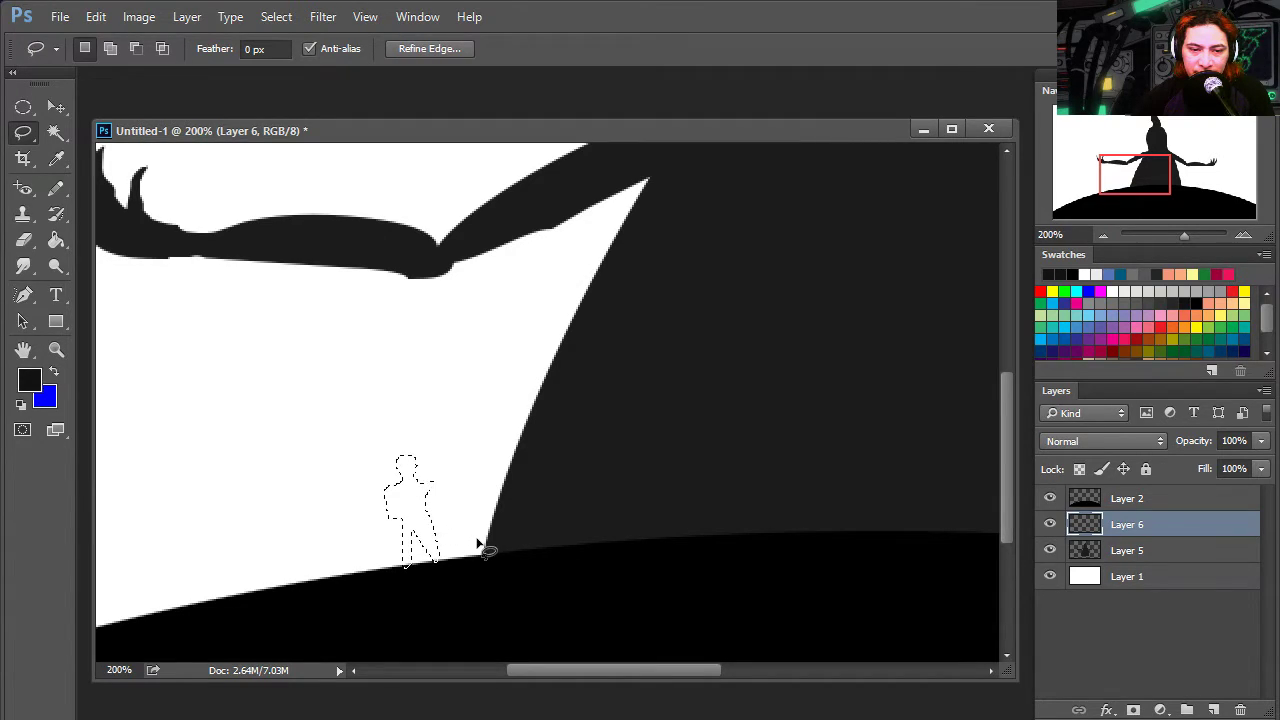
pyautogui.hotkey('shift', 'F5')
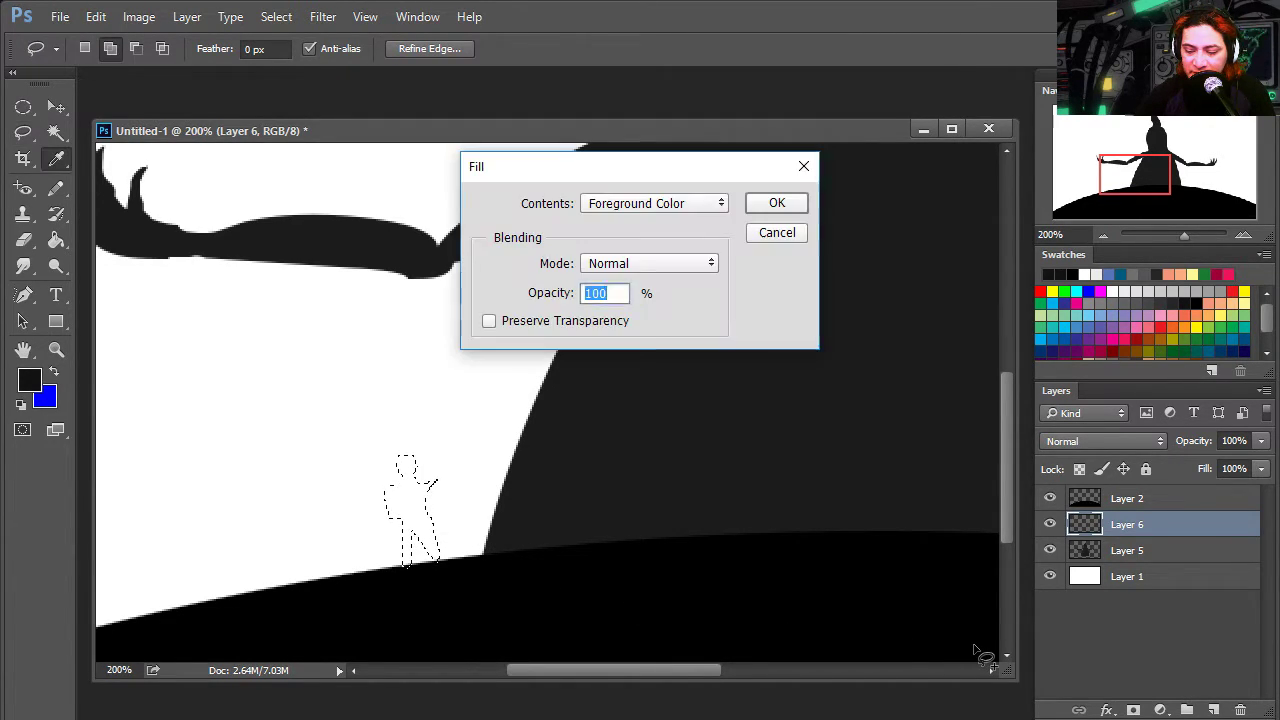
pyautogui.press('Return')
# Step: Fill another traced figure black and tidy the area beside its legs
pyautogui.hscroll(3, 500, 560)
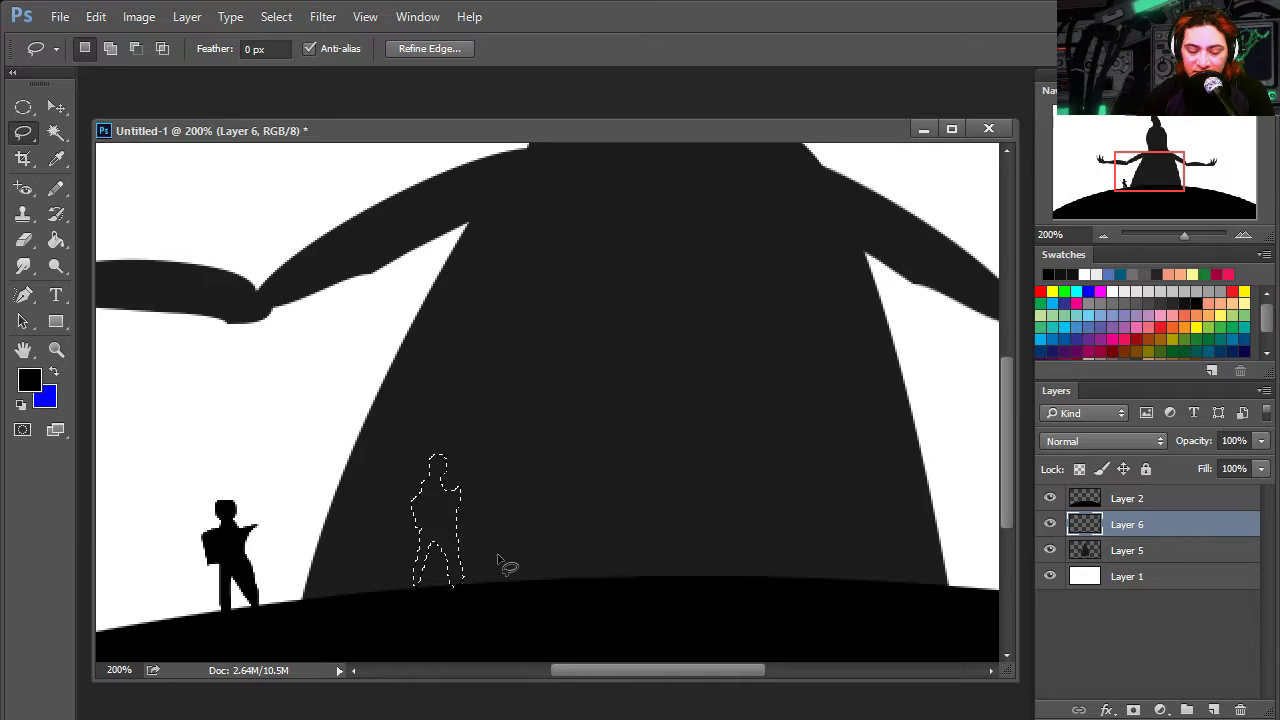
pyautogui.hotkey('shift', 'F5')
pyautogui.press('Return')
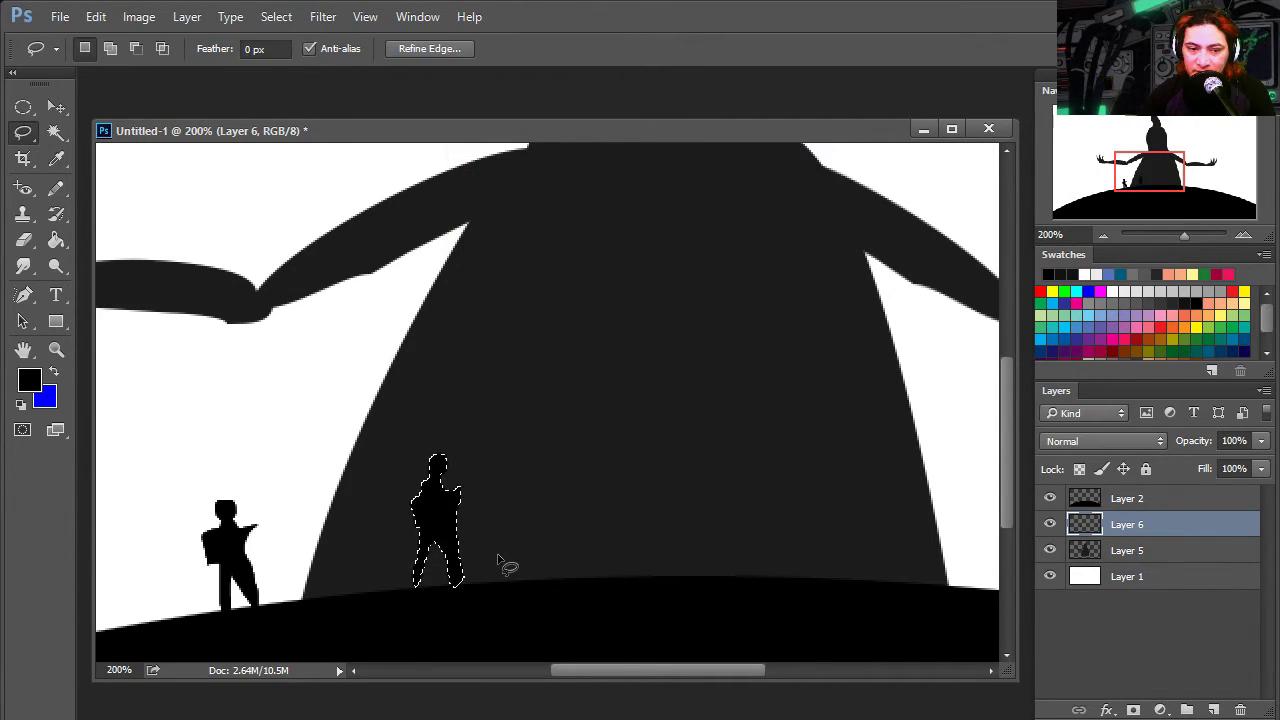
pyautogui.scroll(3, 500, 557)
pyautogui.moveTo(465, 622); pyautogui.dragTo(490, 630)
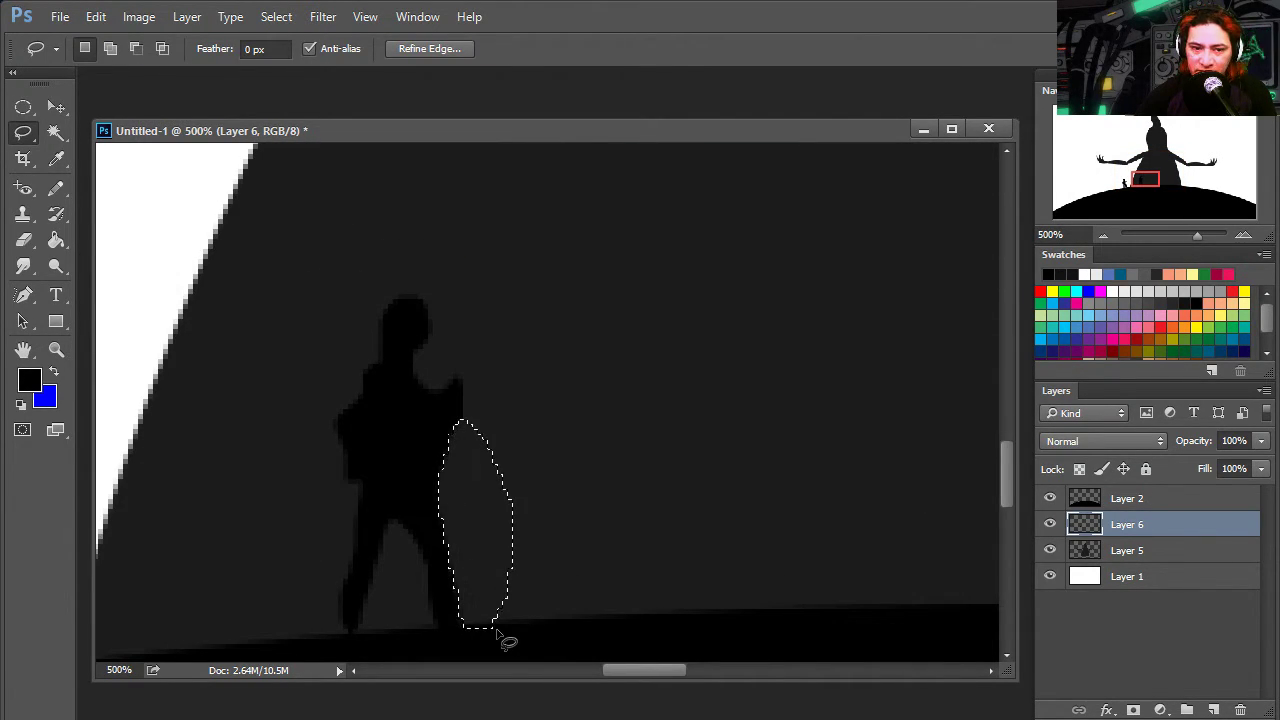
pyautogui.hotkey('ctrl', 'd')
pyautogui.scroll(-2, 749, 443)
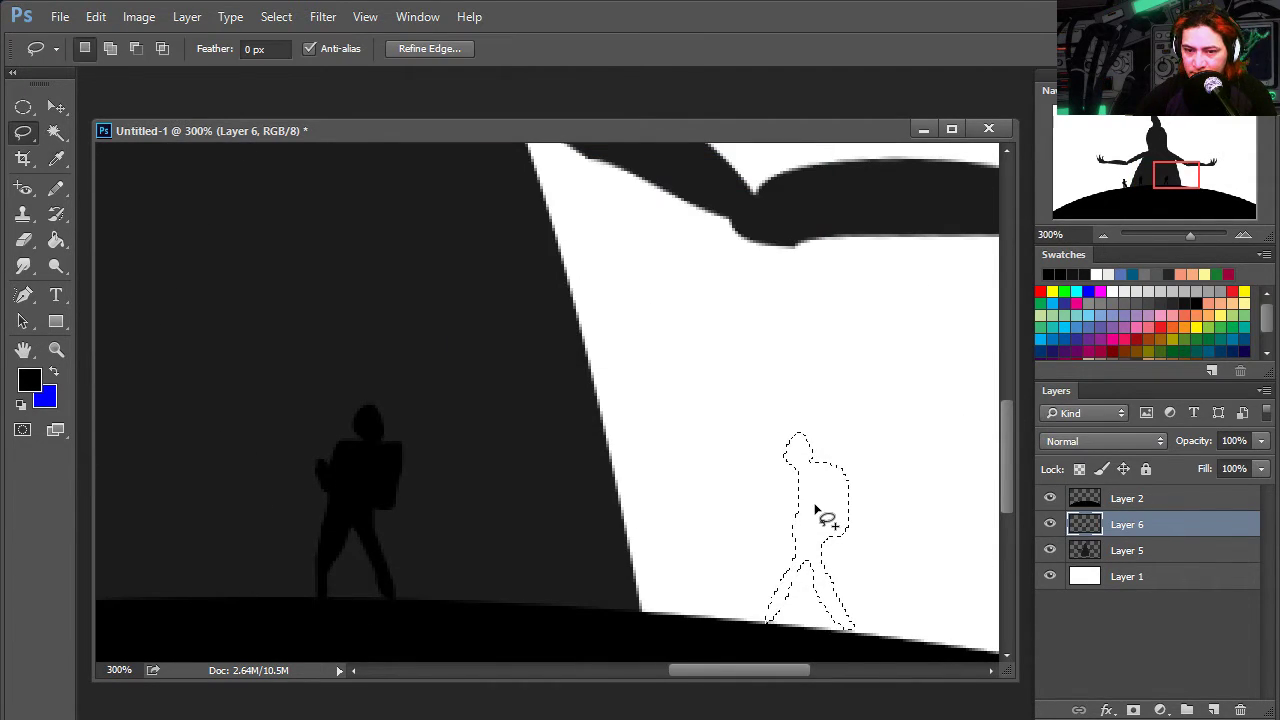
# Step: Lasso-fill the last figure black, then fit the whole picture in view
pyautogui.moveTo(818, 540); pyautogui.dragTo(866, 608)
pyautogui.hotkey('shift', 'F5')
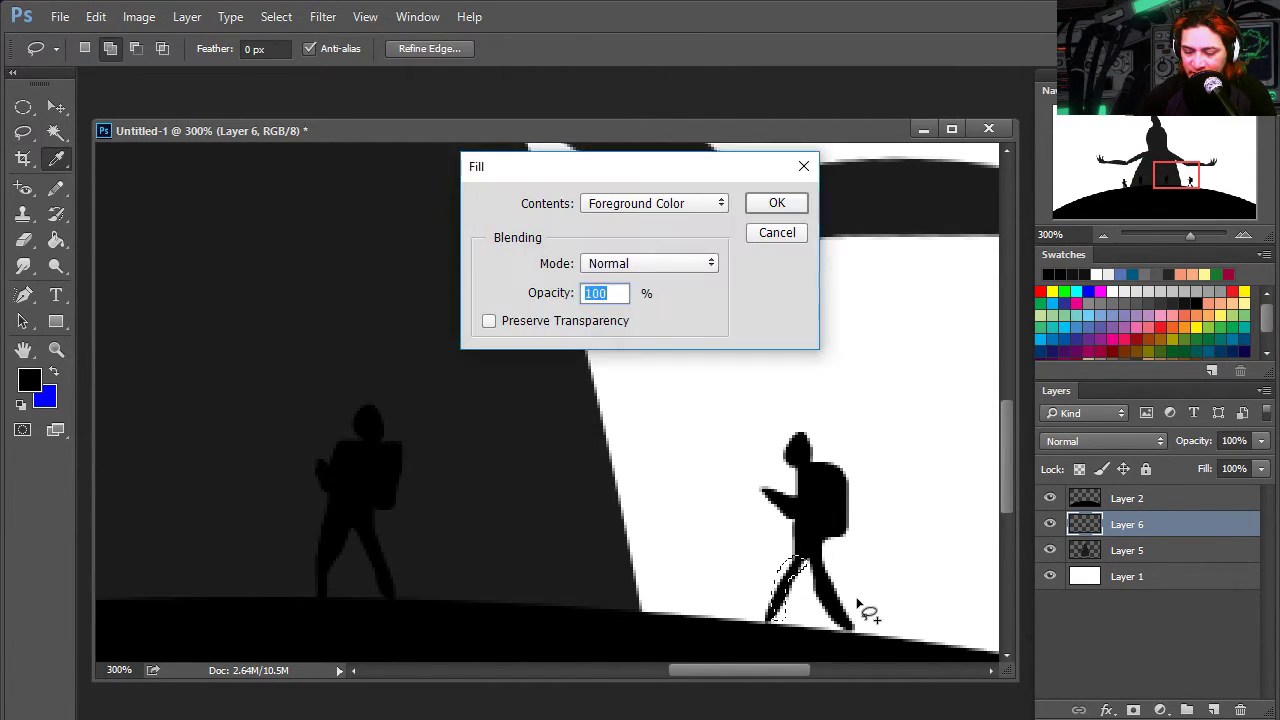
pyautogui.press('Return')
pyautogui.press('z')
pyautogui.hotkey('ctrl', '0')
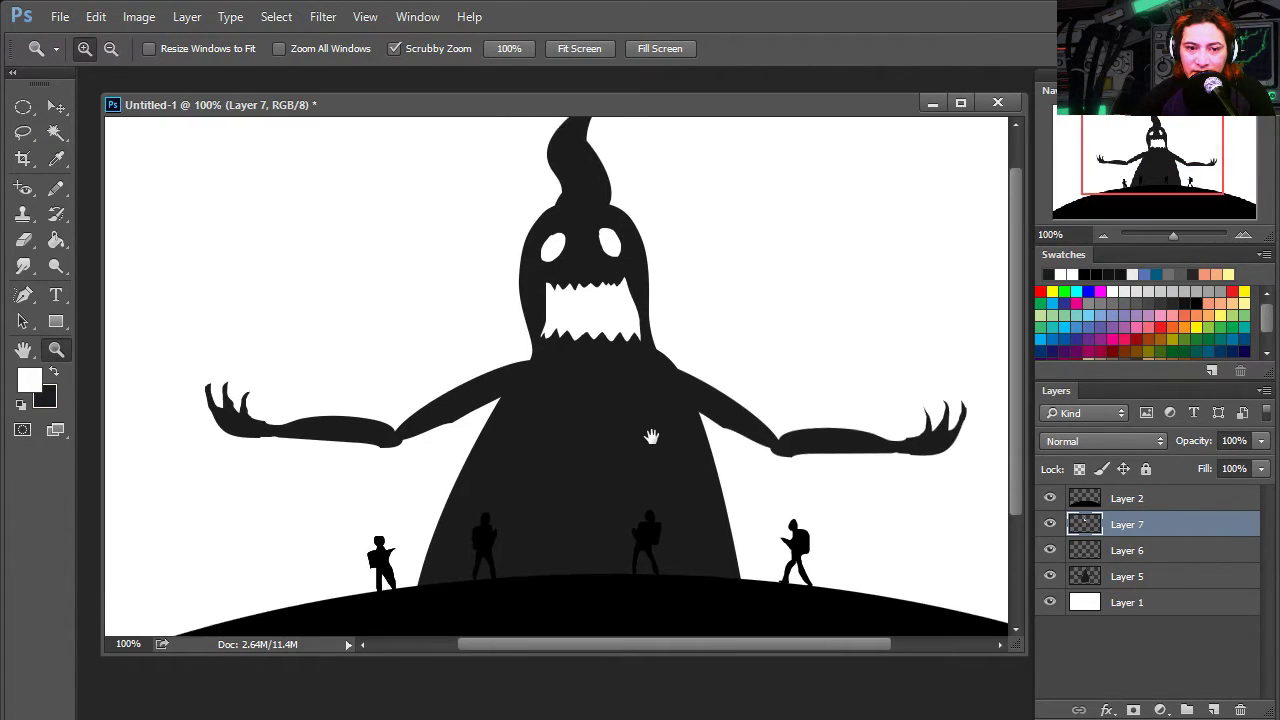
# Step: Fill the sky layer navy and paint a lighter blue glow across the lower sky
pyautogui.moveTo(651, 434)
pyautogui.mouseDown()
pyautogui.moveTo(606, 437)
pyautogui.moveTo(596, 410)
pyautogui.mouseUp()
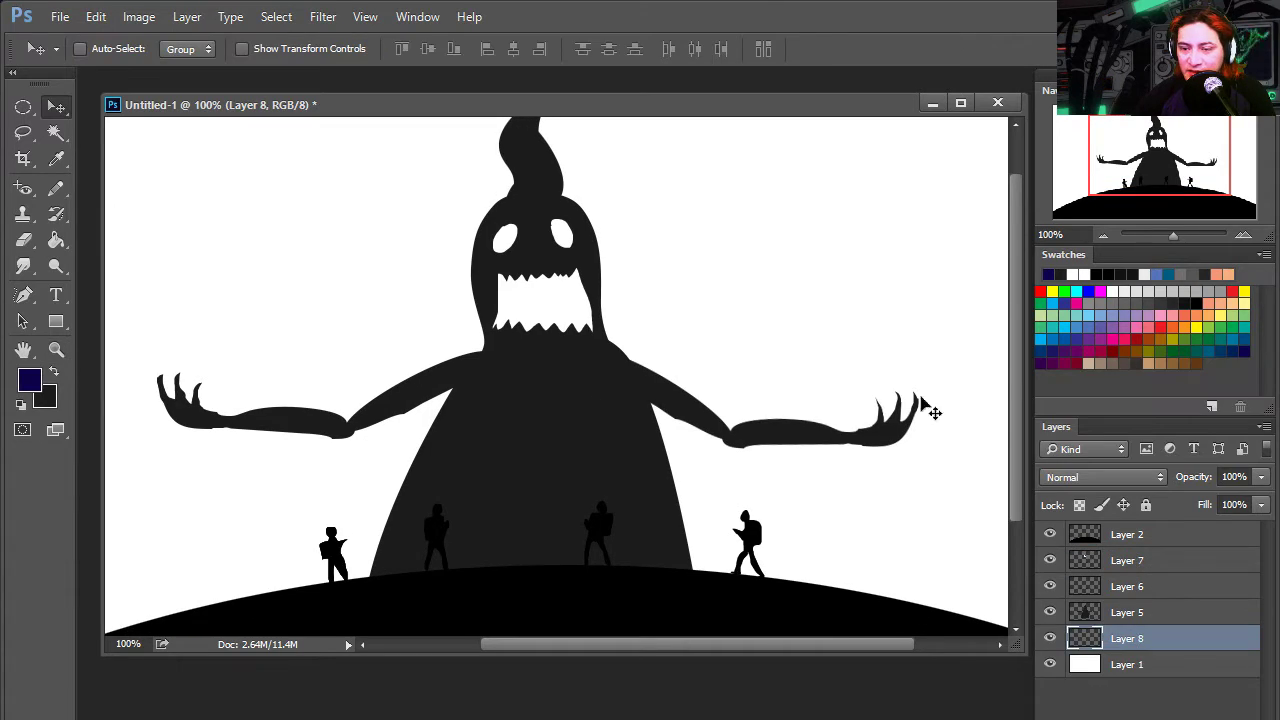
pyautogui.click(56, 240)
pyautogui.click(308, 260)
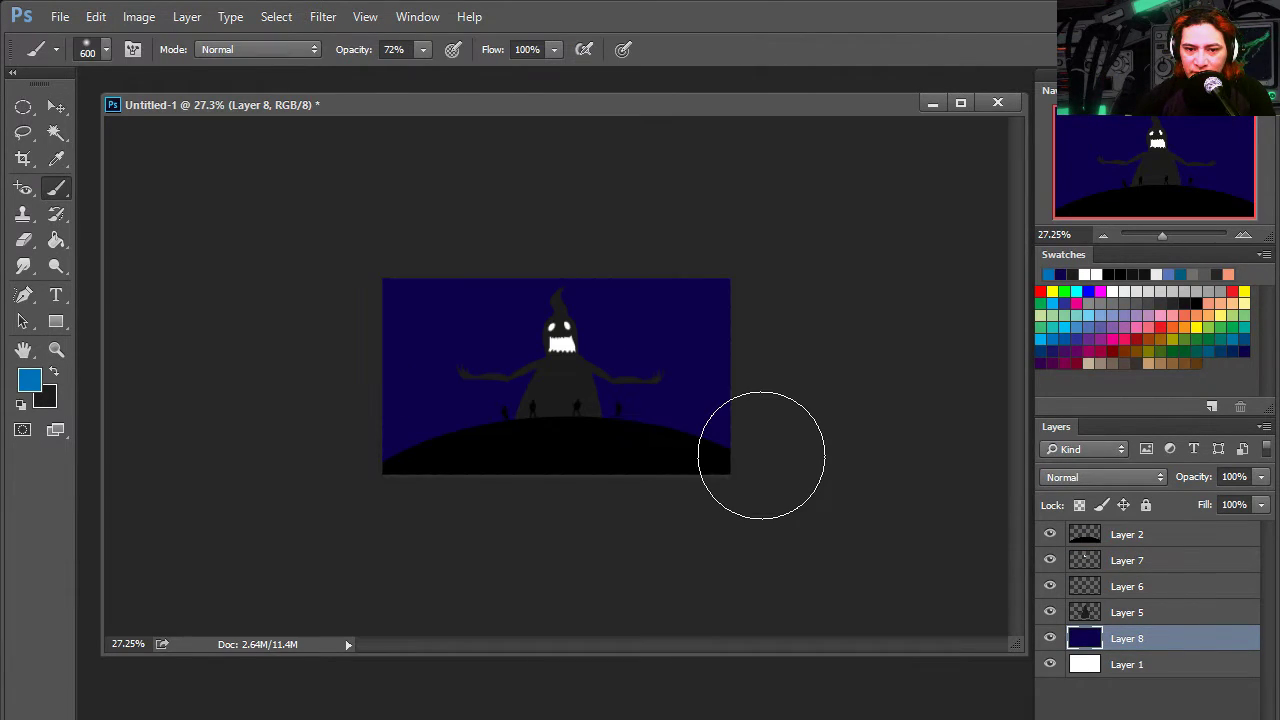
pyautogui.moveTo(760, 454); pyautogui.dragTo(353, 471)
# Step: Paint yellow beams at 100% opacity from the left and middle figures' hands
pyautogui.press('z')
pyautogui.click(589, 409)
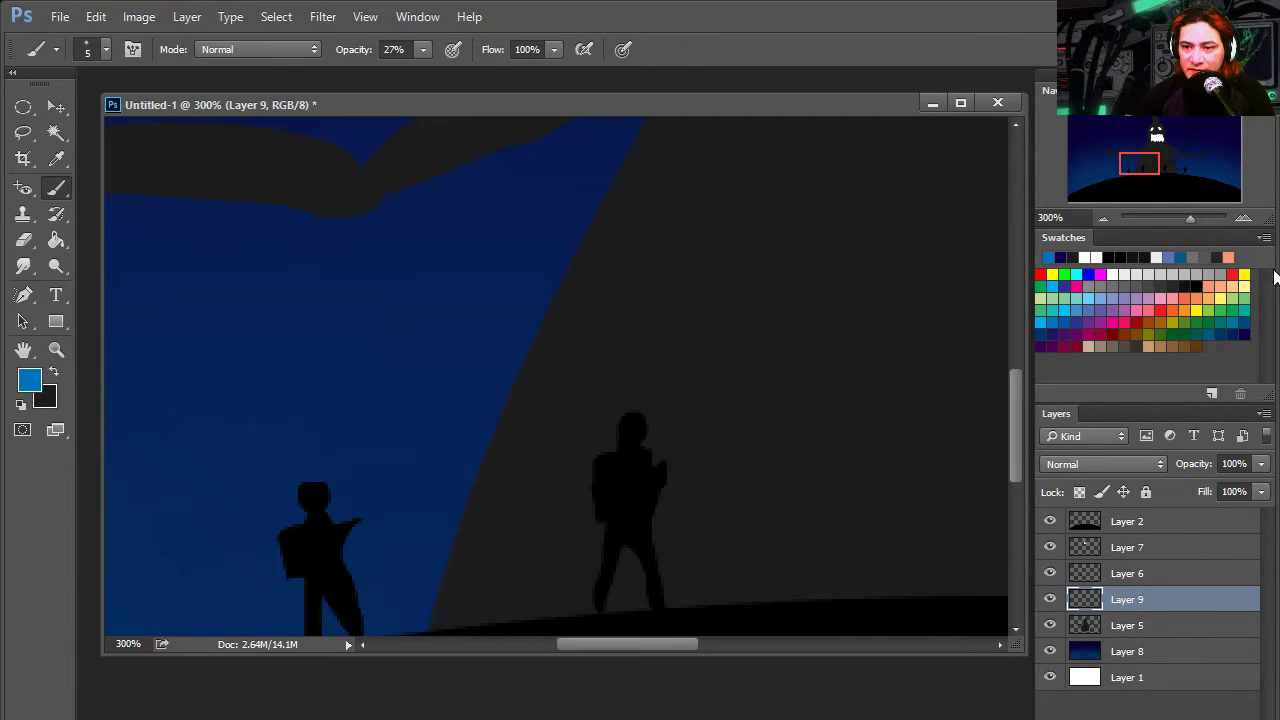
pyautogui.click(1244, 274)
pyautogui.press('0')
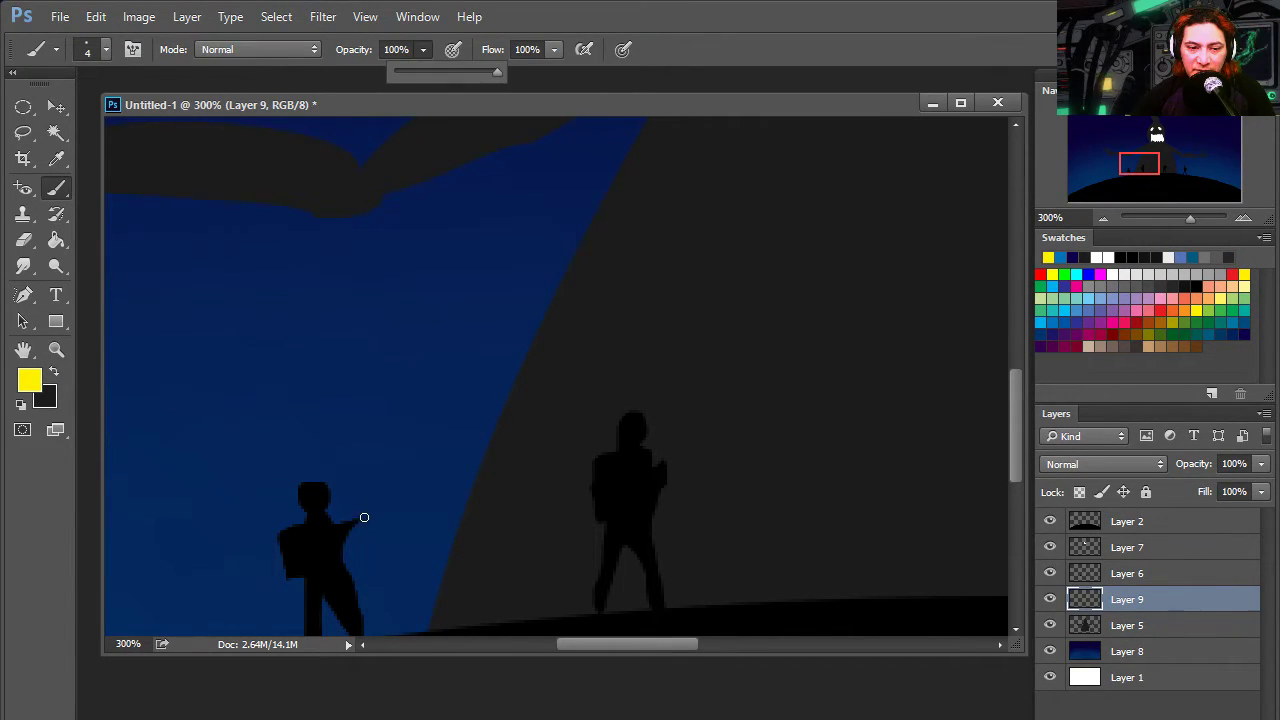
pyautogui.moveTo(362, 517); pyautogui.dragTo(776, 283)
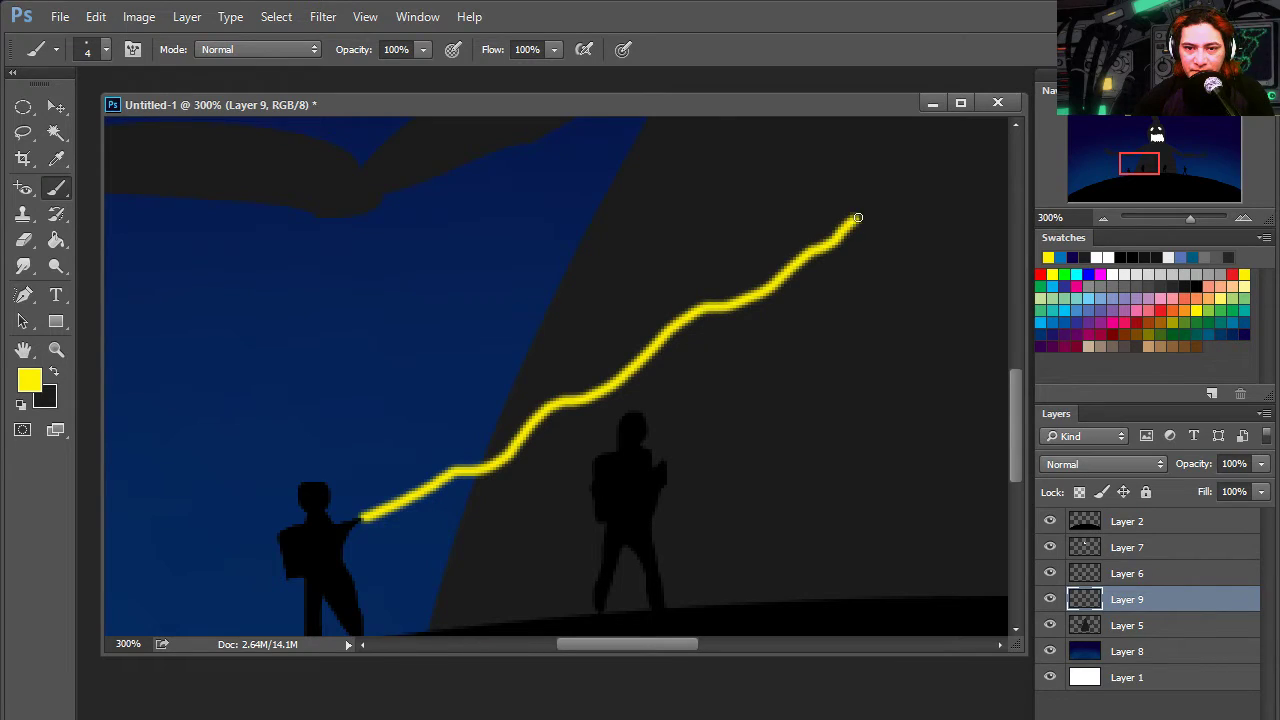
pyautogui.hotkey('ctrl', '-')
pyautogui.moveTo(433, 510); pyautogui.dragTo(601, 322)
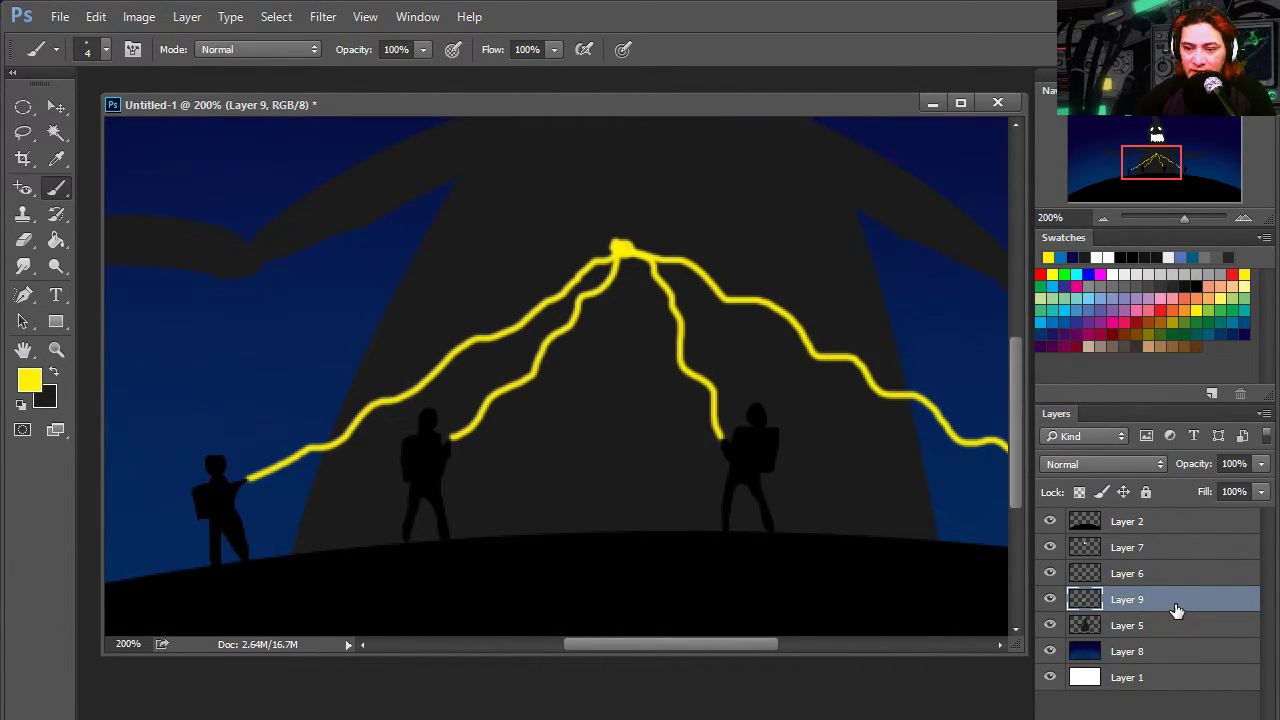
# Step: Give the beams layer (Layer 9) a red Outer Glow with stronger opacity
pyautogui.doubleClick(1176, 604)
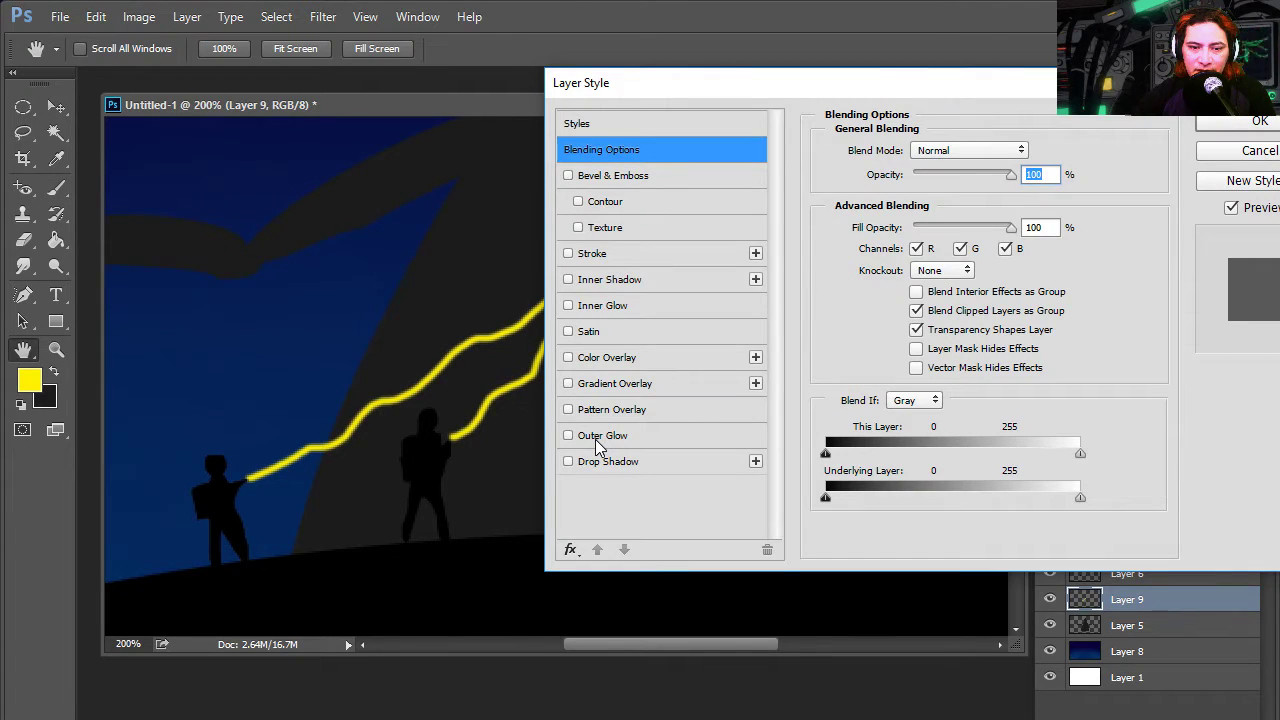
pyautogui.click(594, 437)
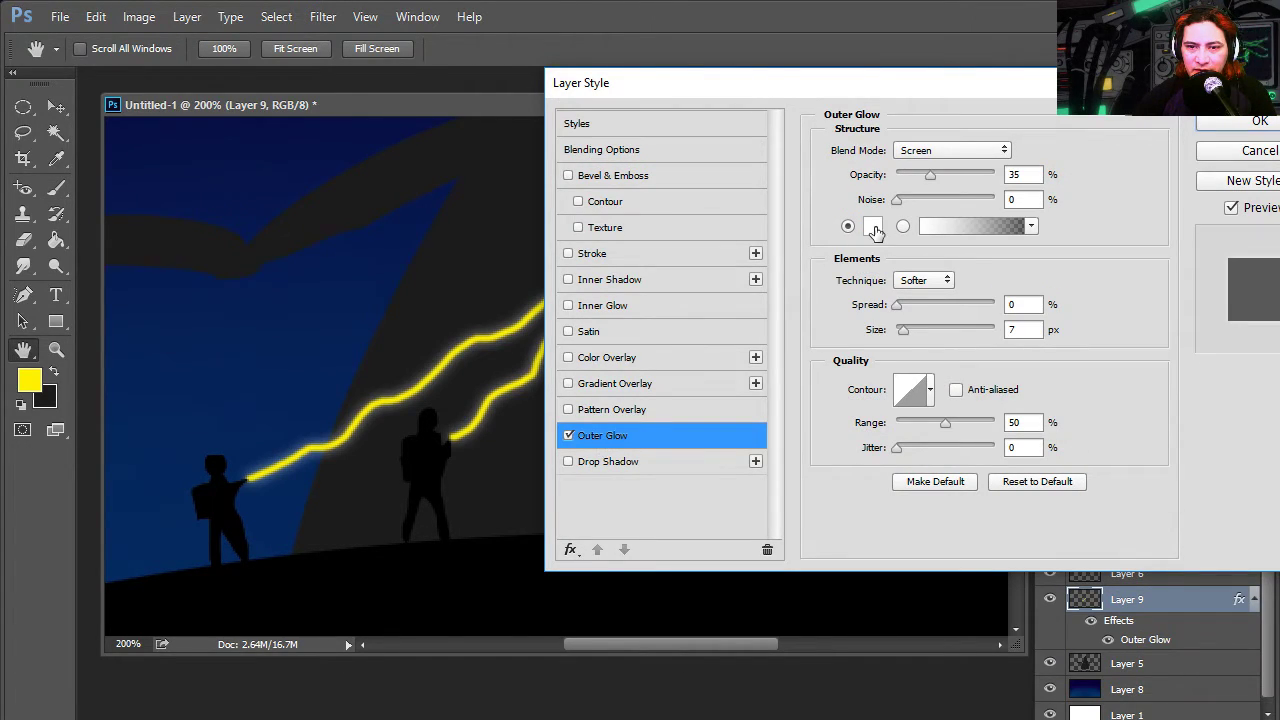
pyautogui.click(873, 228)
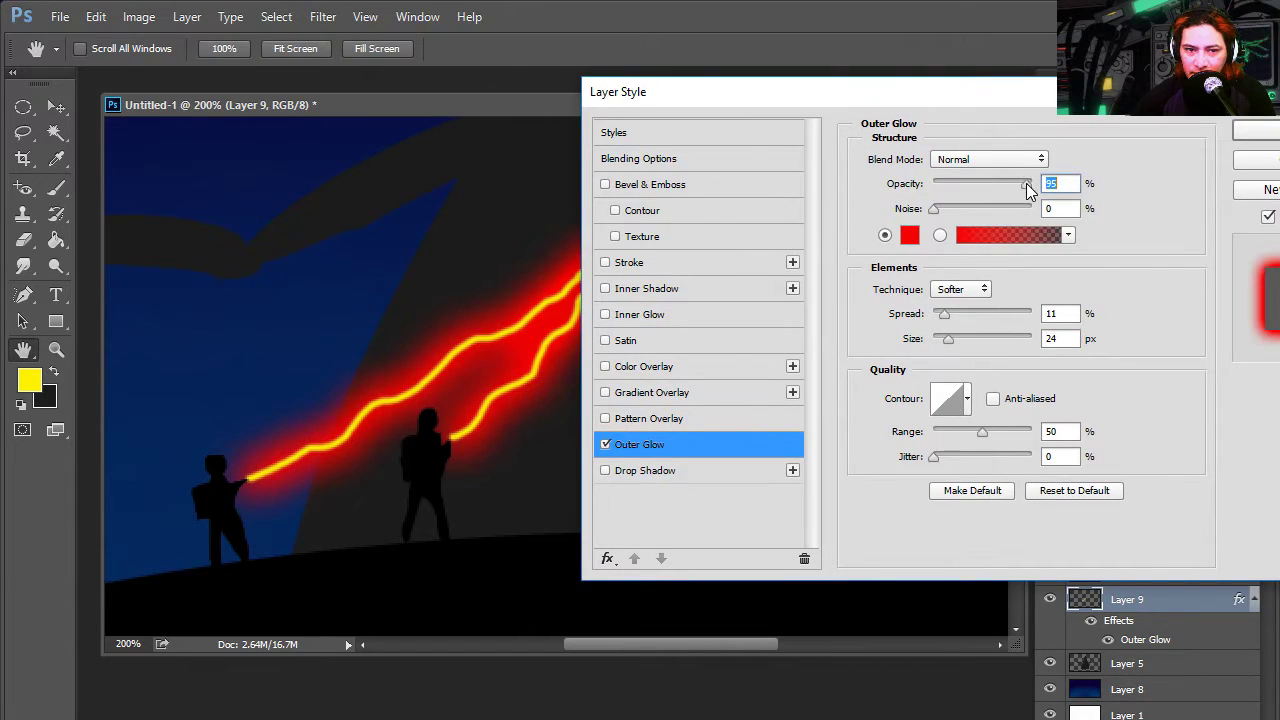
pyautogui.moveTo(1017, 191); pyautogui.dragTo(1026, 191)
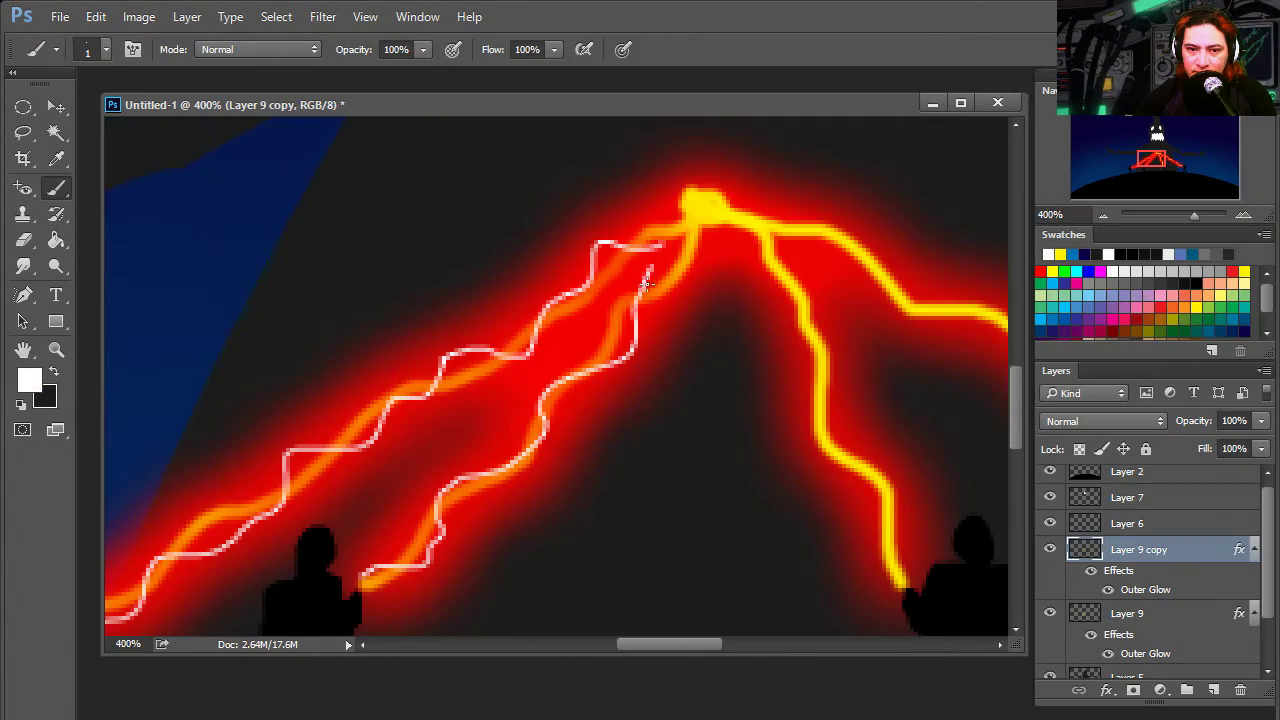
# Step: Trace faint white lines along the beams and draw a red oval in the upper-left sky
pyautogui.moveTo(720, 474)
pyautogui.mouseDown()
pyautogui.moveTo(702, 420)
pyautogui.moveTo(698, 466)
pyautogui.mouseUp()
pyautogui.moveTo(800, 528)
pyautogui.mouseDown()
pyautogui.moveTo(740, 435)
pyautogui.moveTo(668, 242)
pyautogui.mouseUp()
pyautogui.press('z')
pyautogui.hotkey('ctrl', '-')
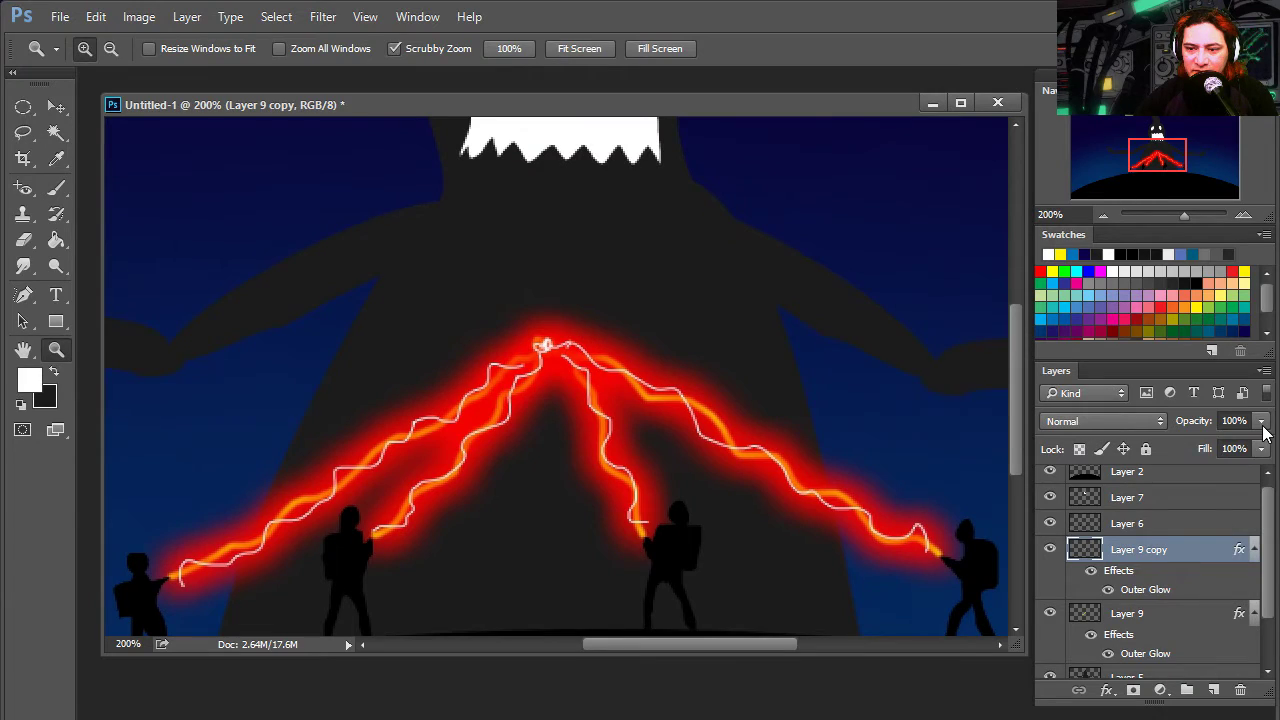
pyautogui.click(1262, 422)
pyautogui.moveTo(1262, 450); pyautogui.dragTo(1221, 450)
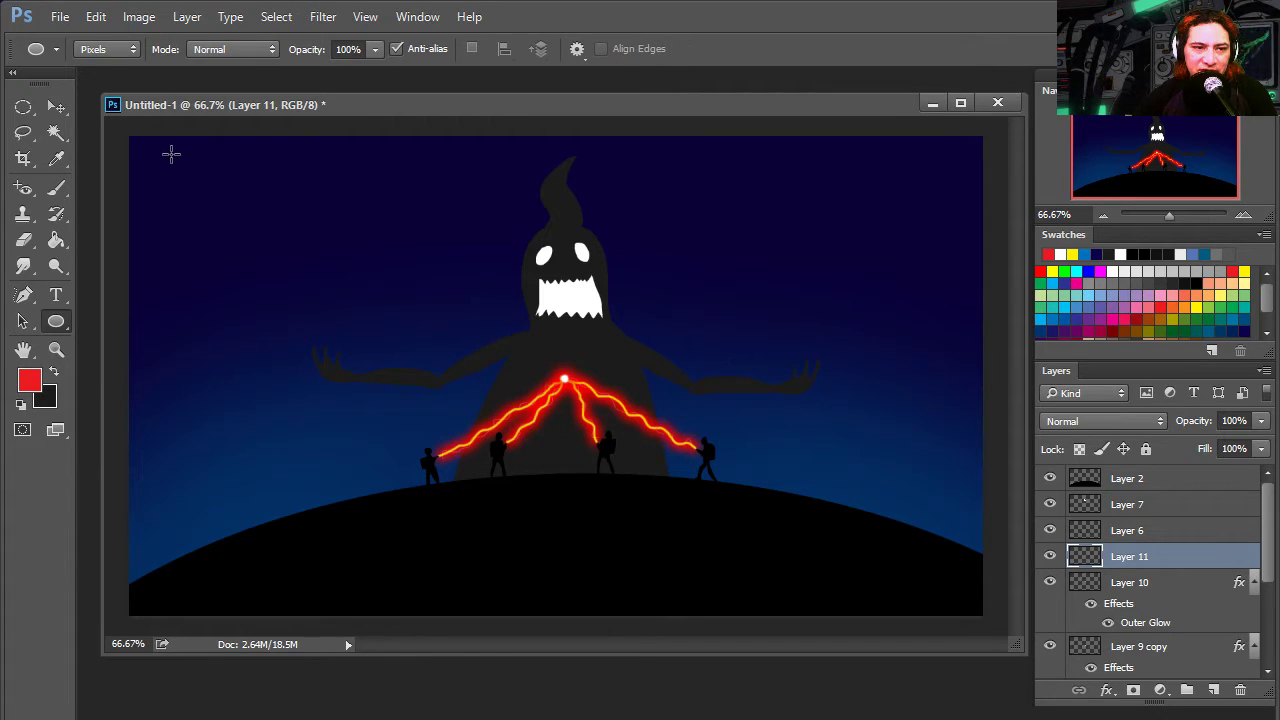
pyautogui.moveTo(171, 154); pyautogui.dragTo(233, 246)
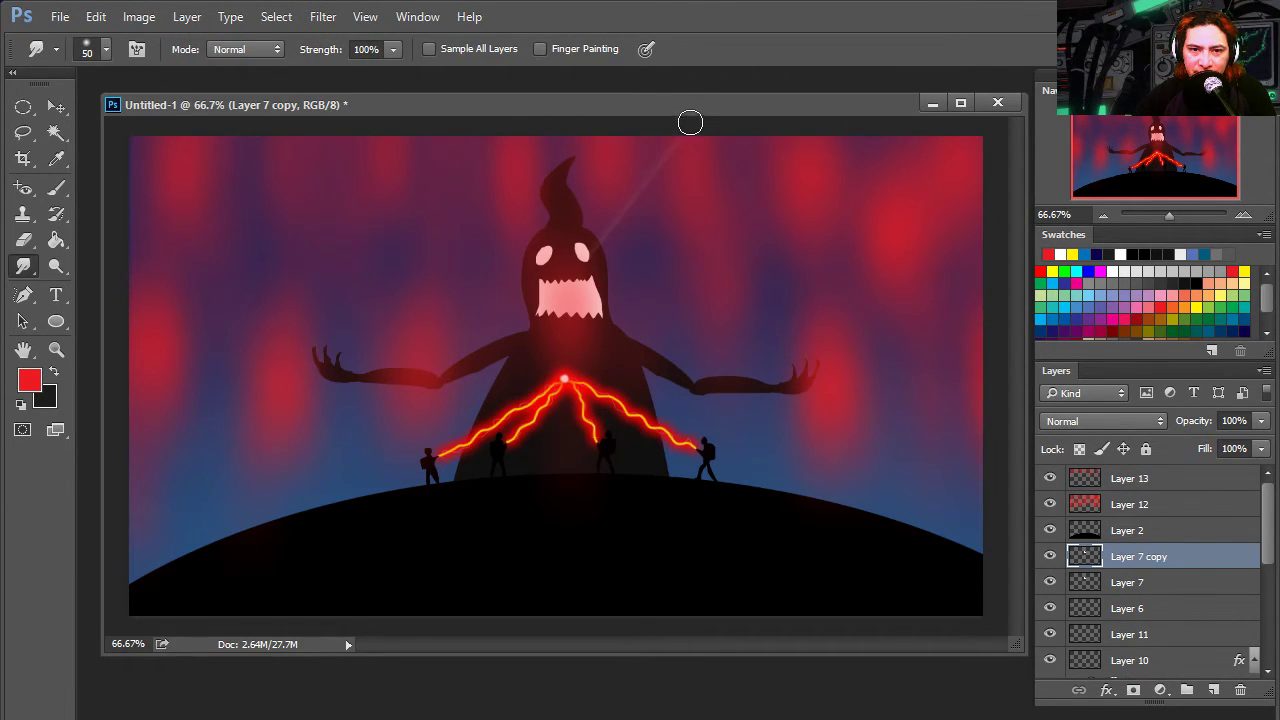
# Step: Smudge a light beam upward from the ghost's left eye
pyautogui.press('z')
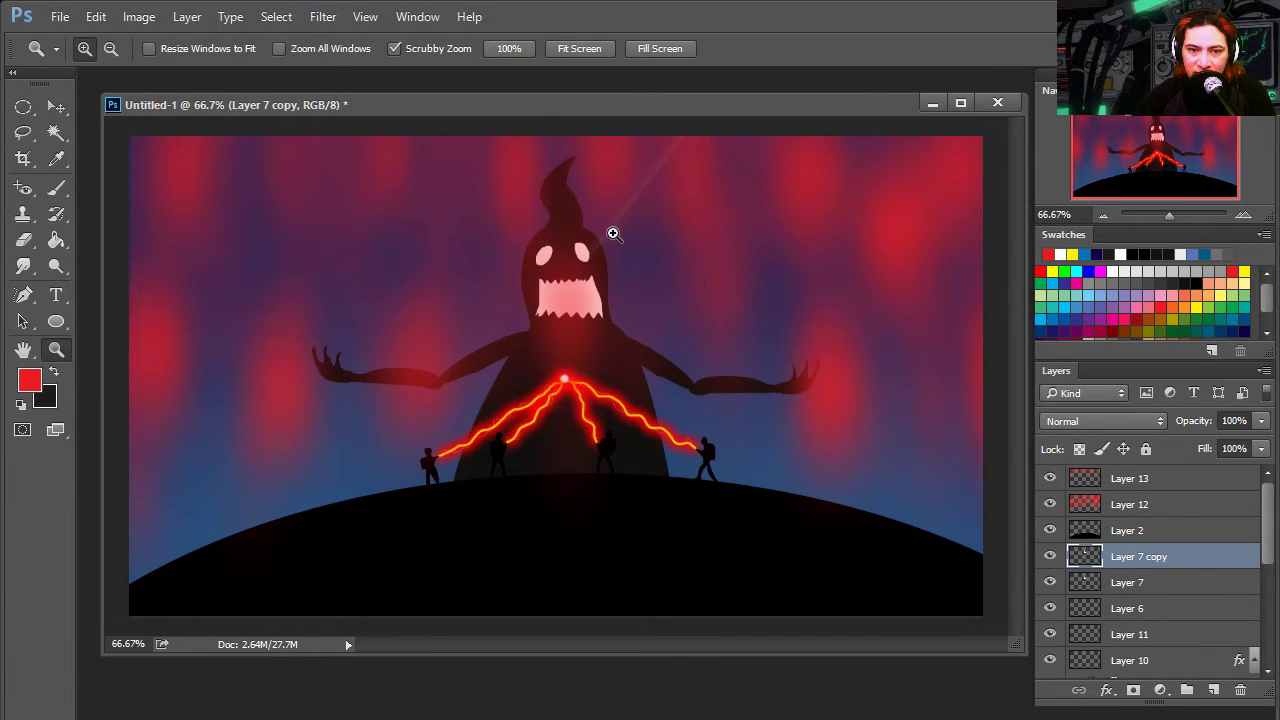
pyautogui.click(611, 226)
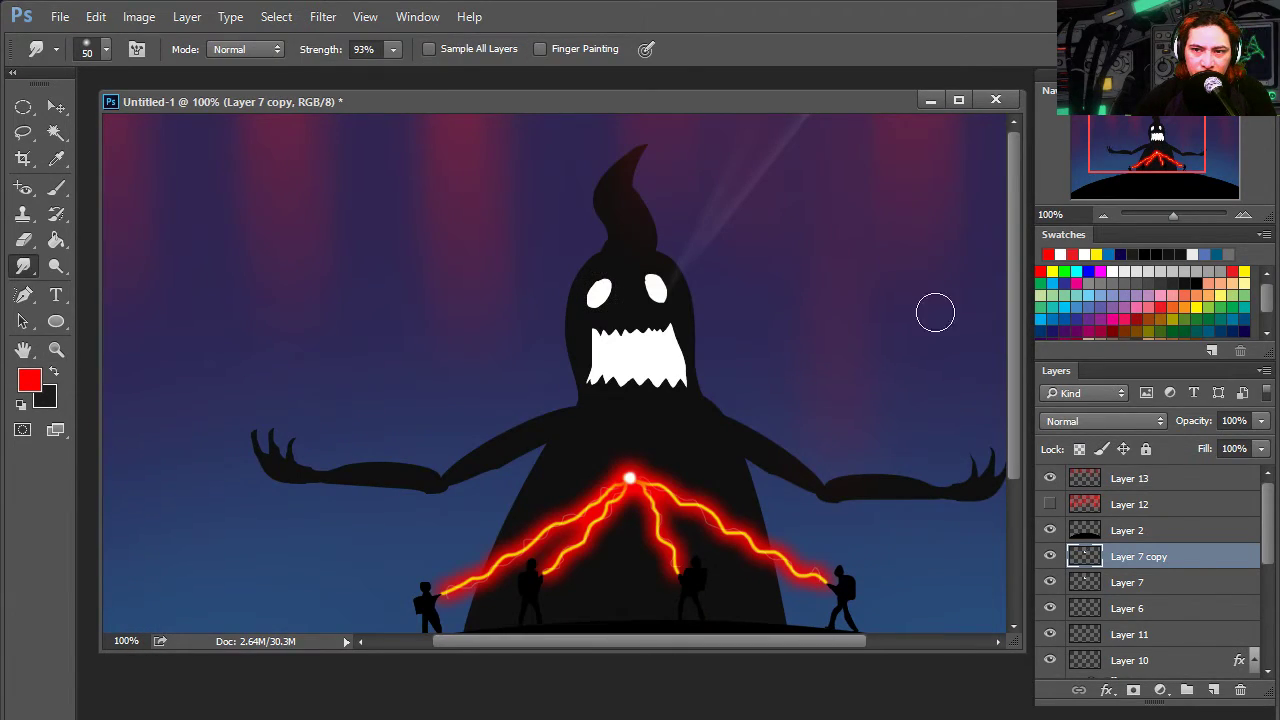
pyautogui.moveTo(1175, 220); pyautogui.dragTo(1172, 222)
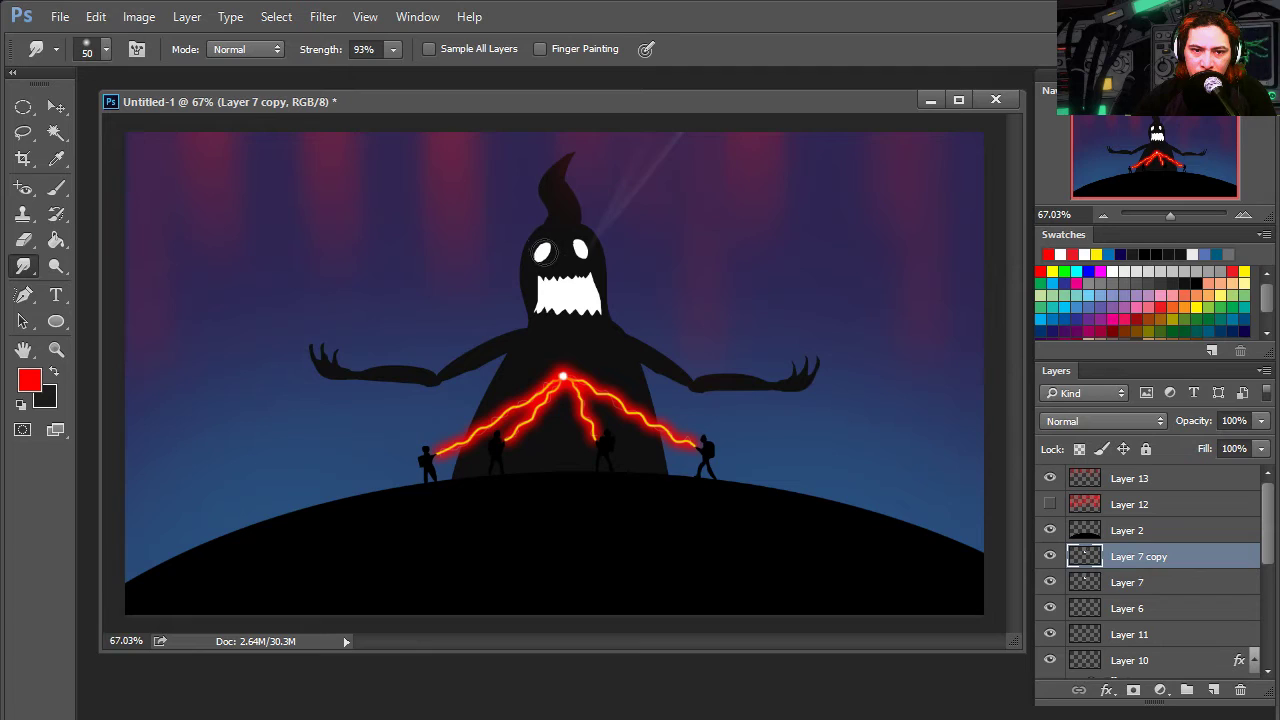
pyautogui.moveTo(543, 253); pyautogui.dragTo(423, 123)
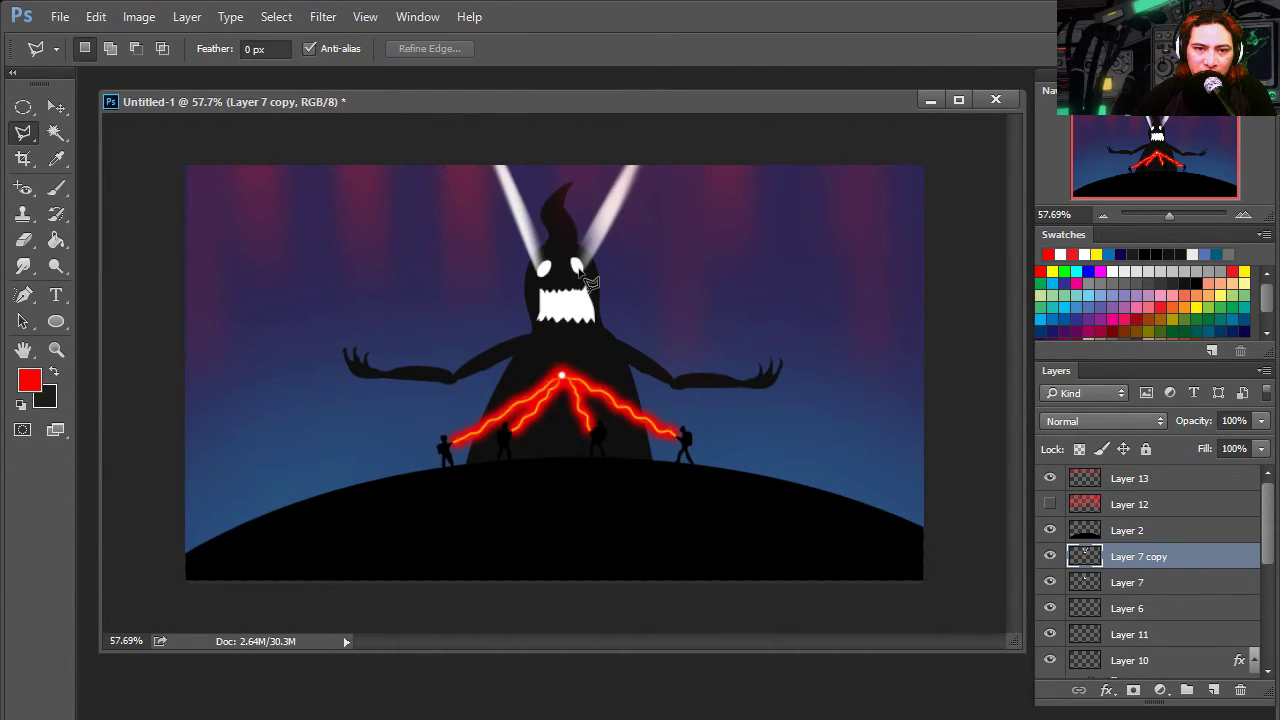
# Step: Outline a beam rising from the ghost's right eye into the upper sky
pyautogui.click(585, 268)
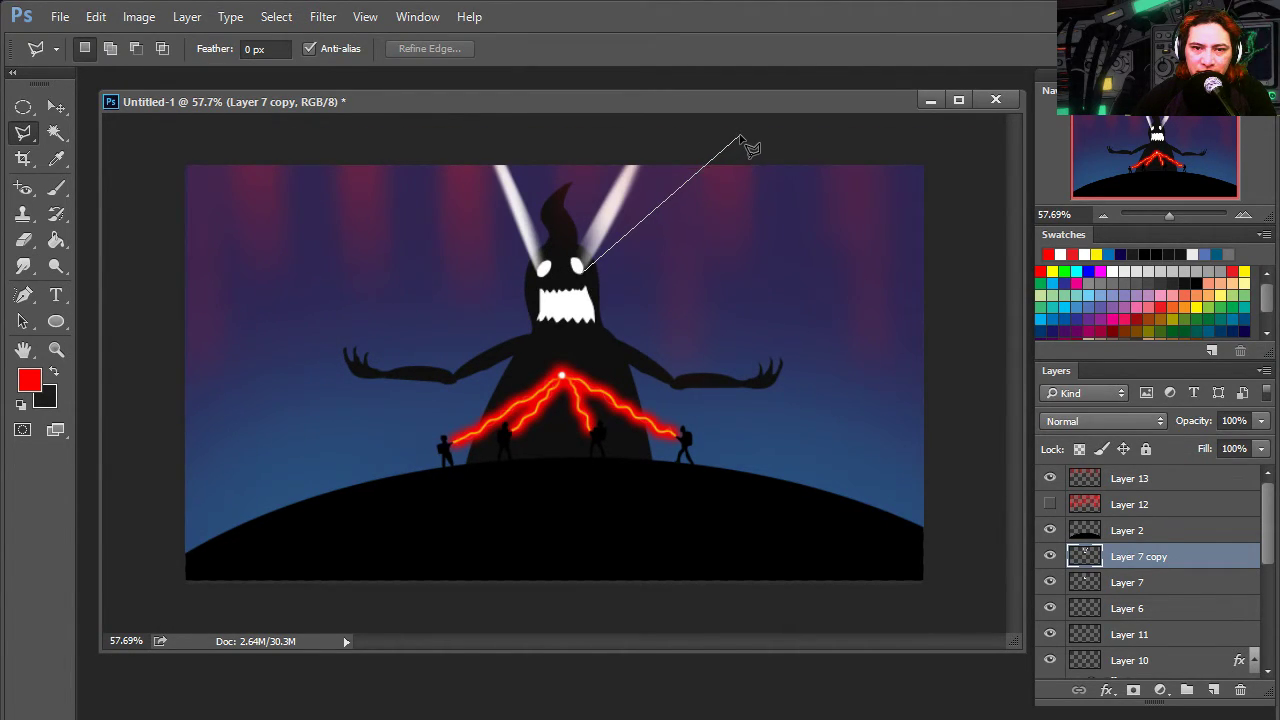
pyautogui.click(740, 136)
pyautogui.click(618, 130)
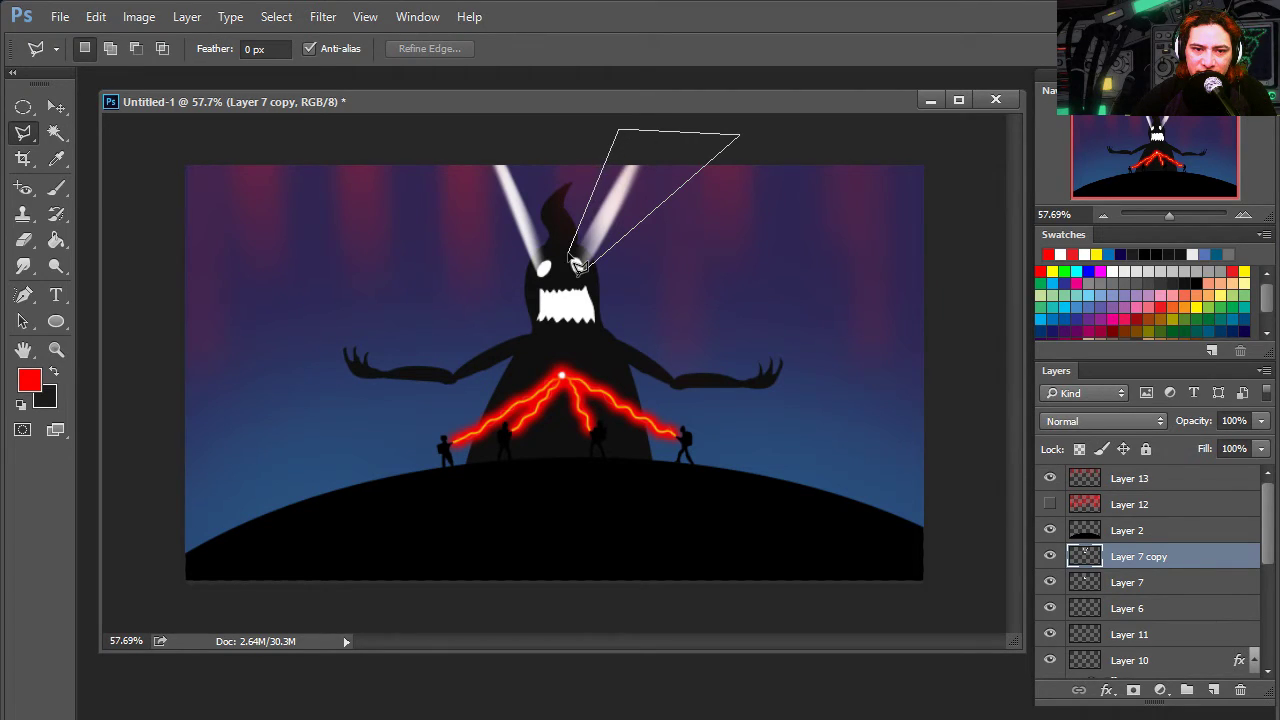